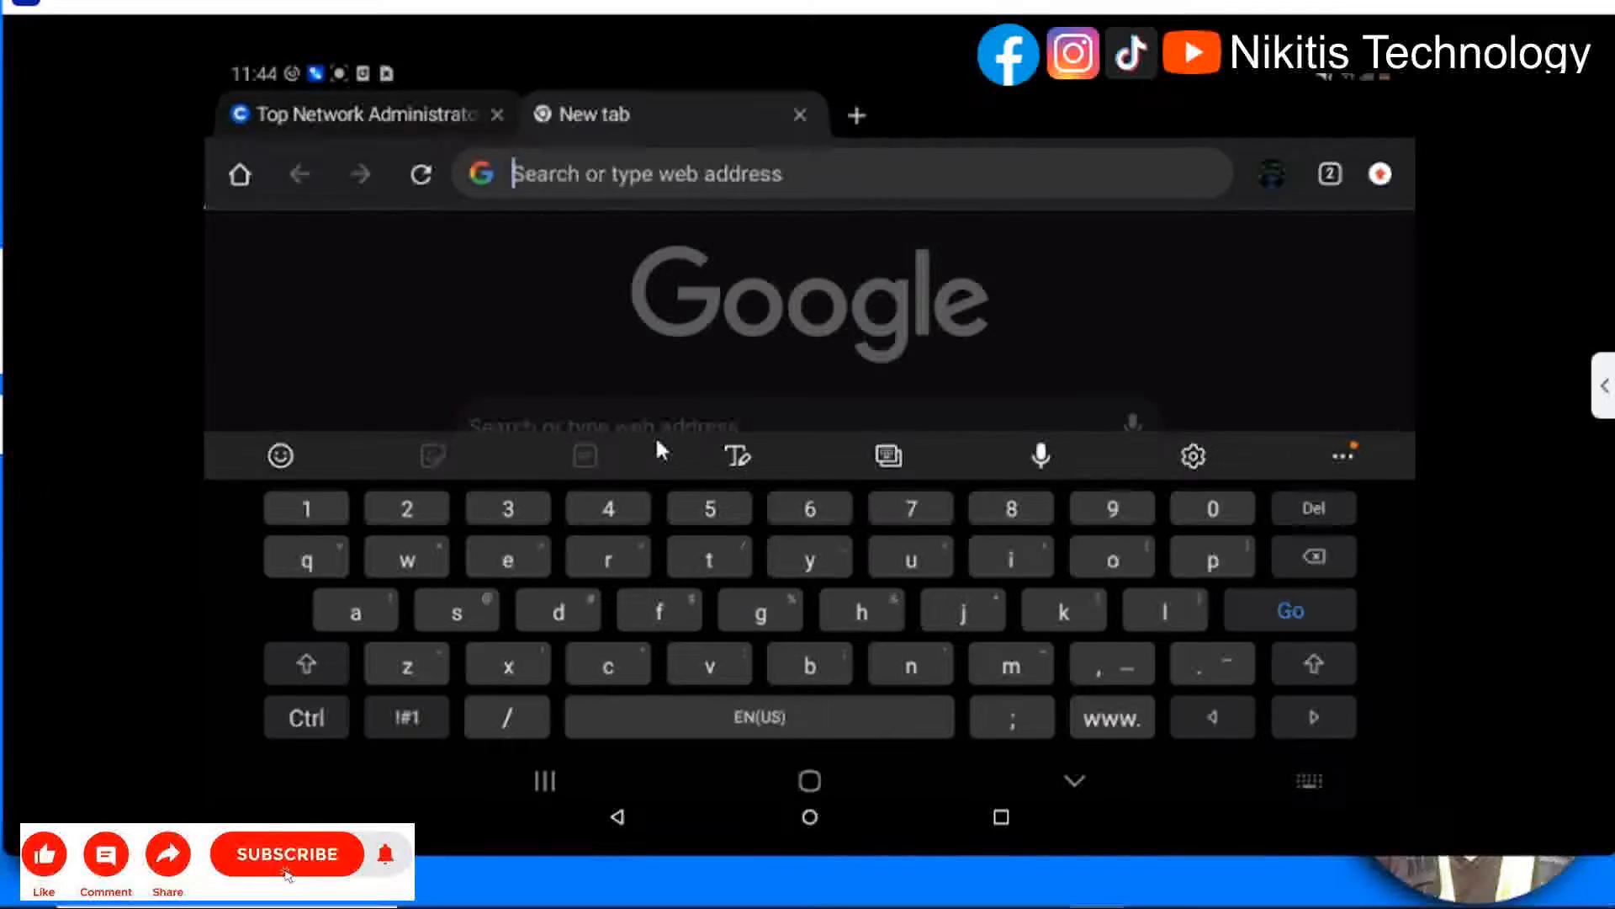
type("198")
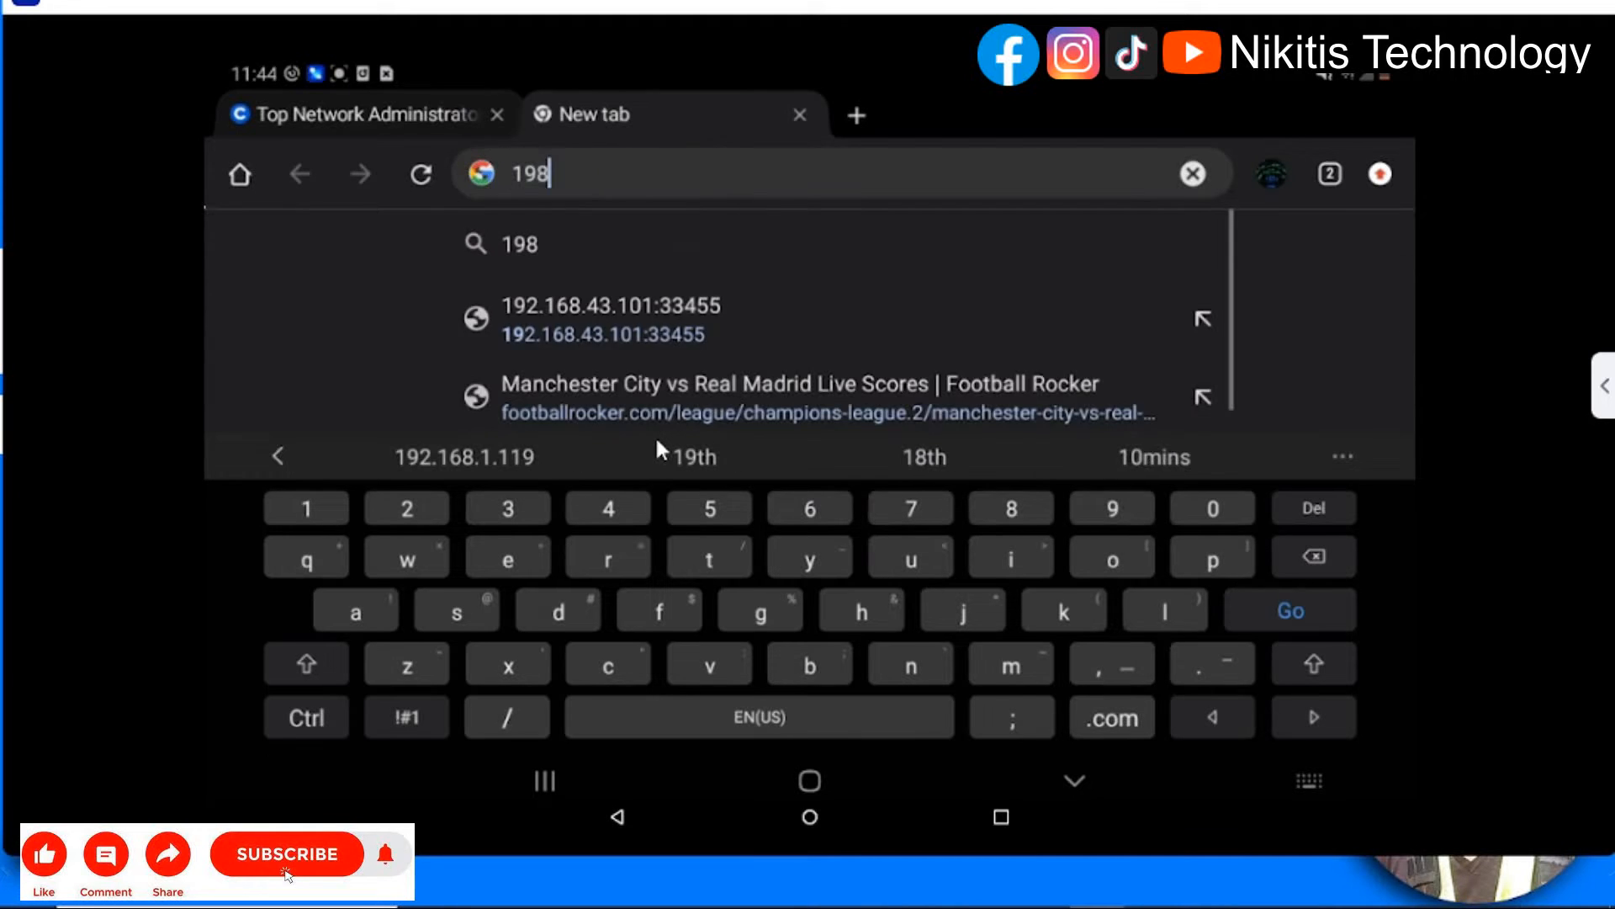
- Load the camera's web page at 192.168.1.108 after fixing the mistyped digit
key("BackSpace")
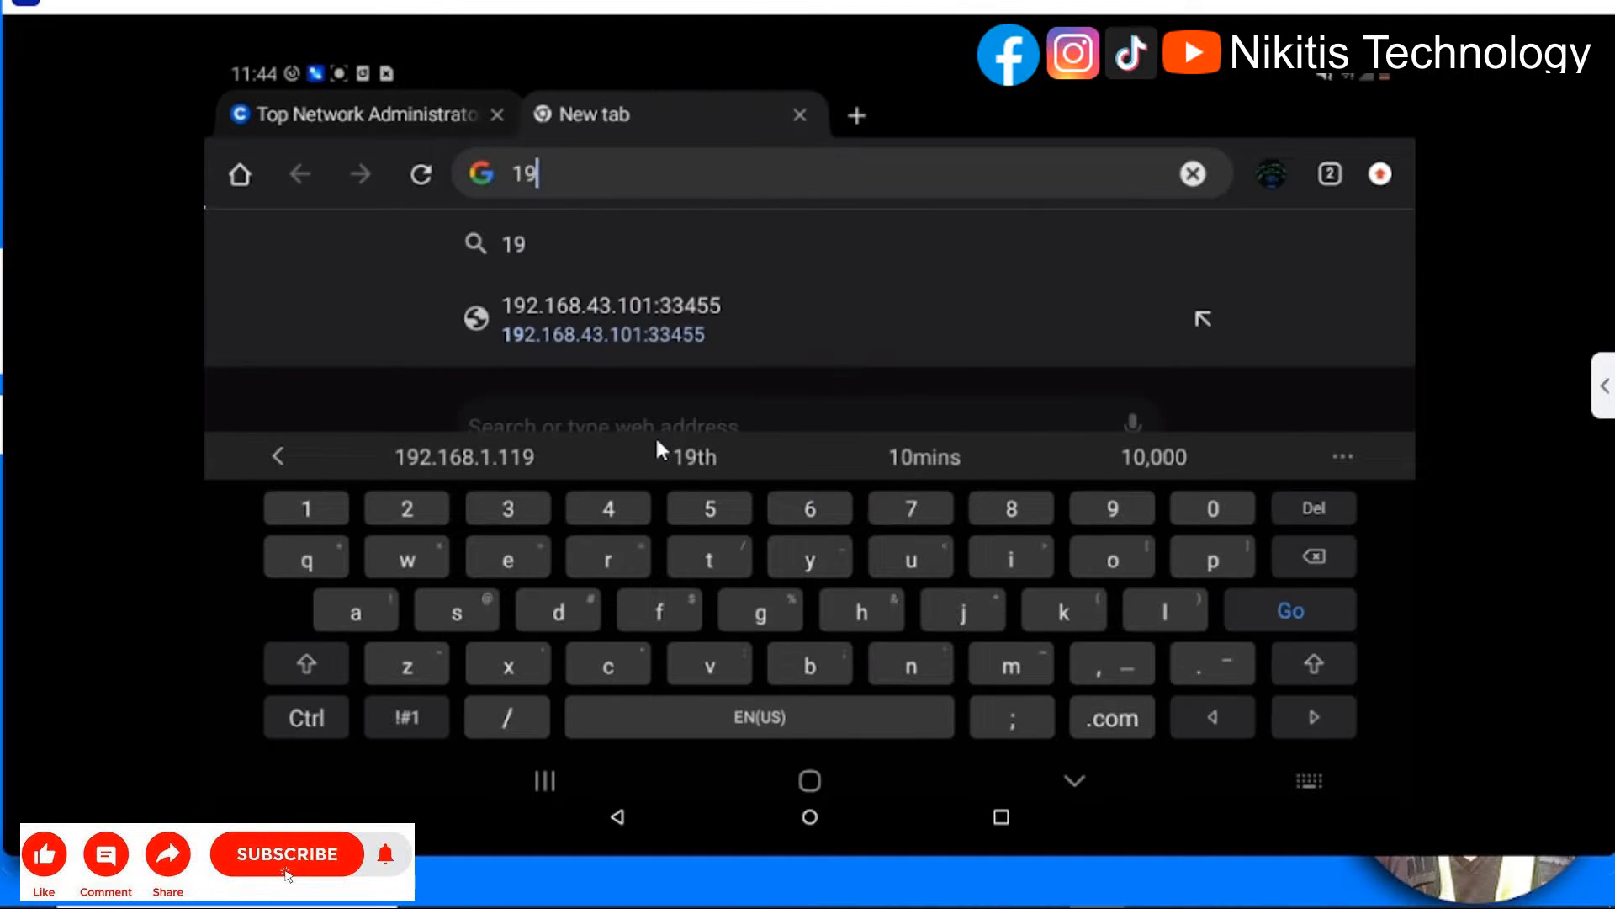
type("2")
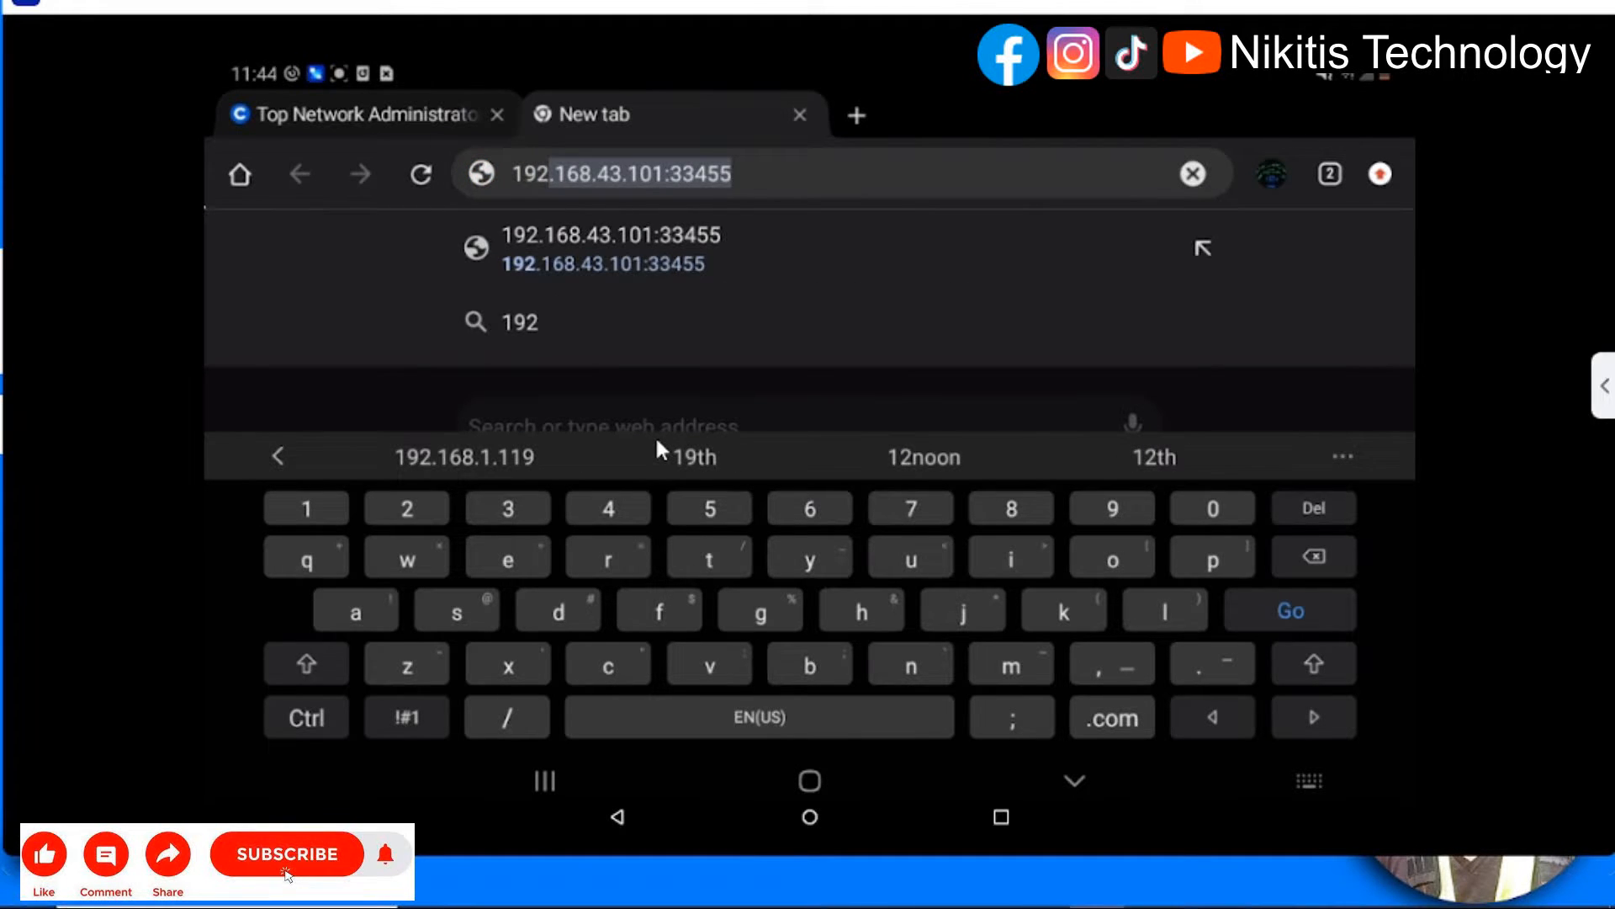
type(".1")
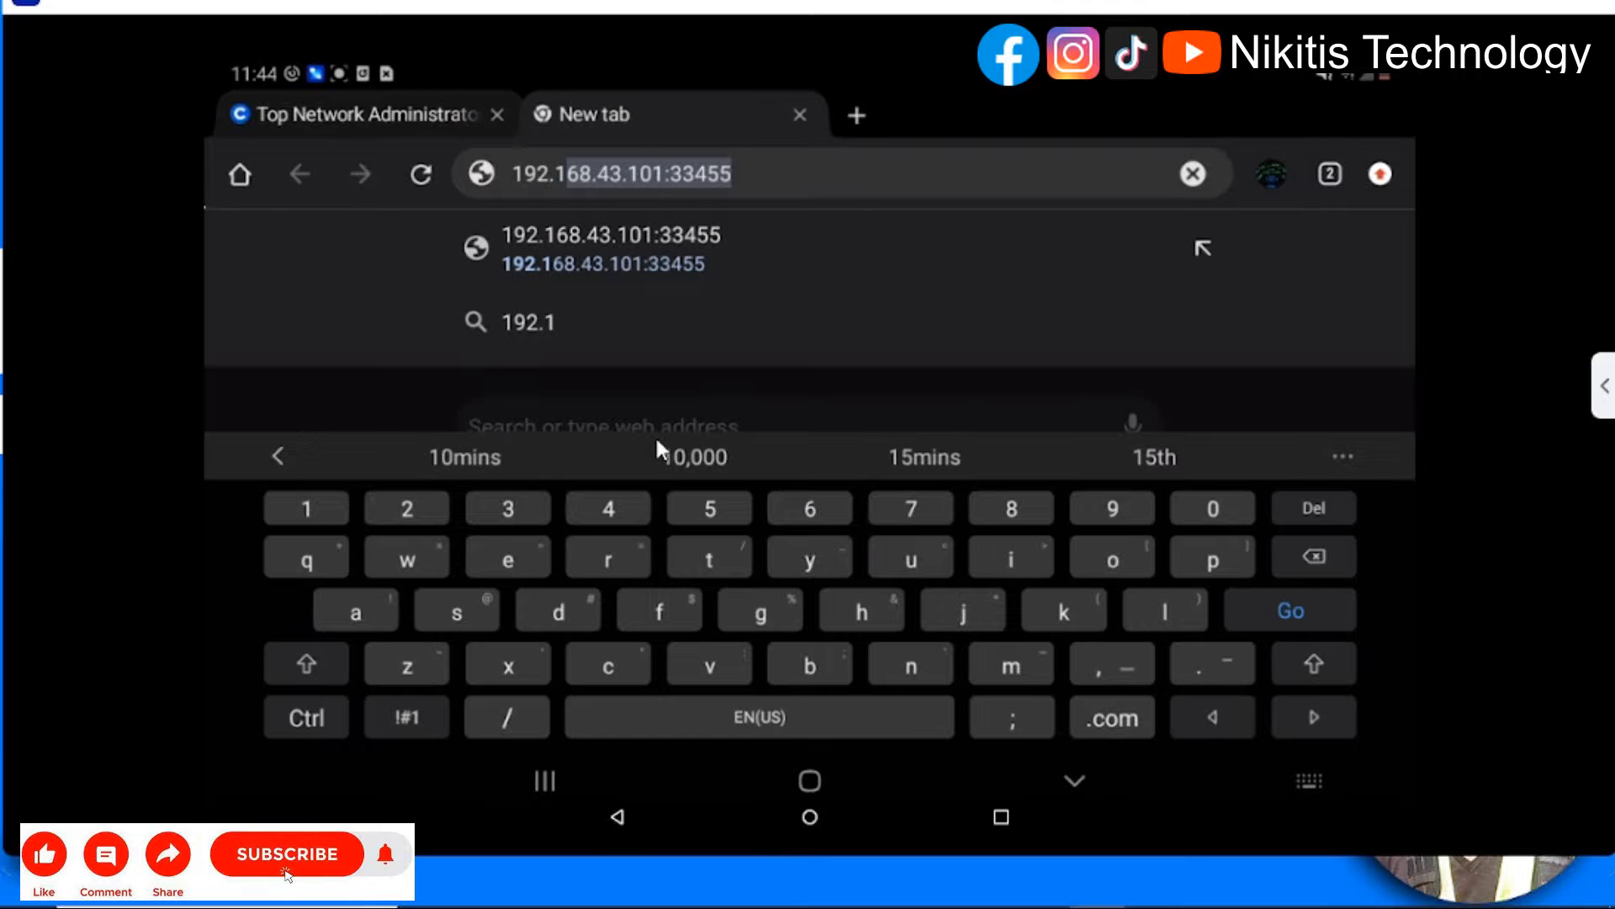
type("68.")
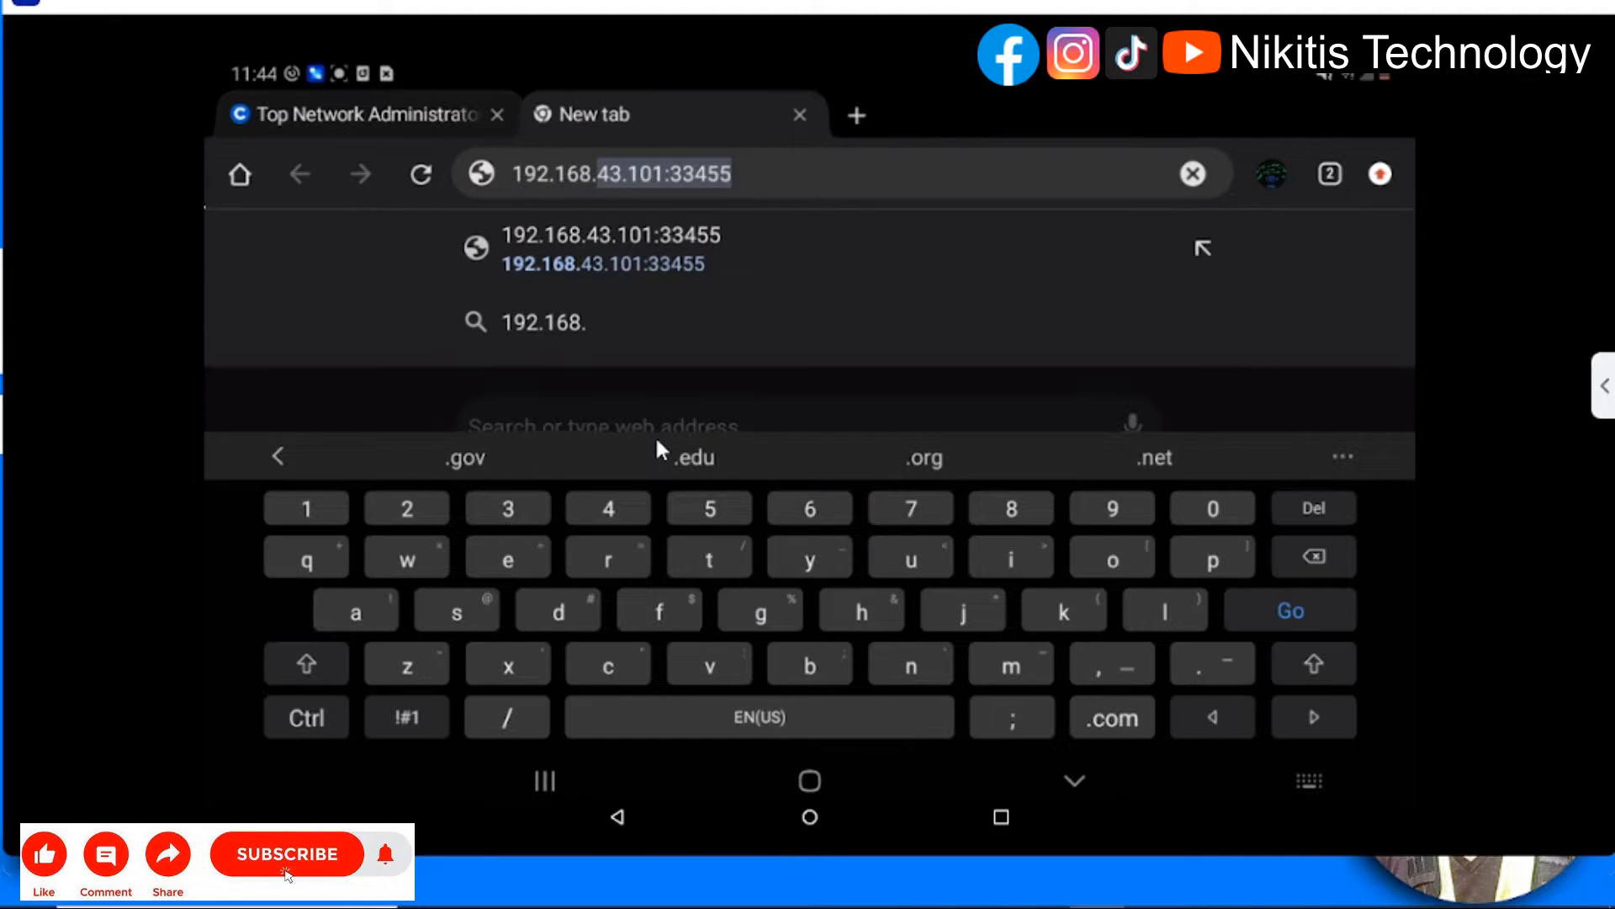
type("1.")
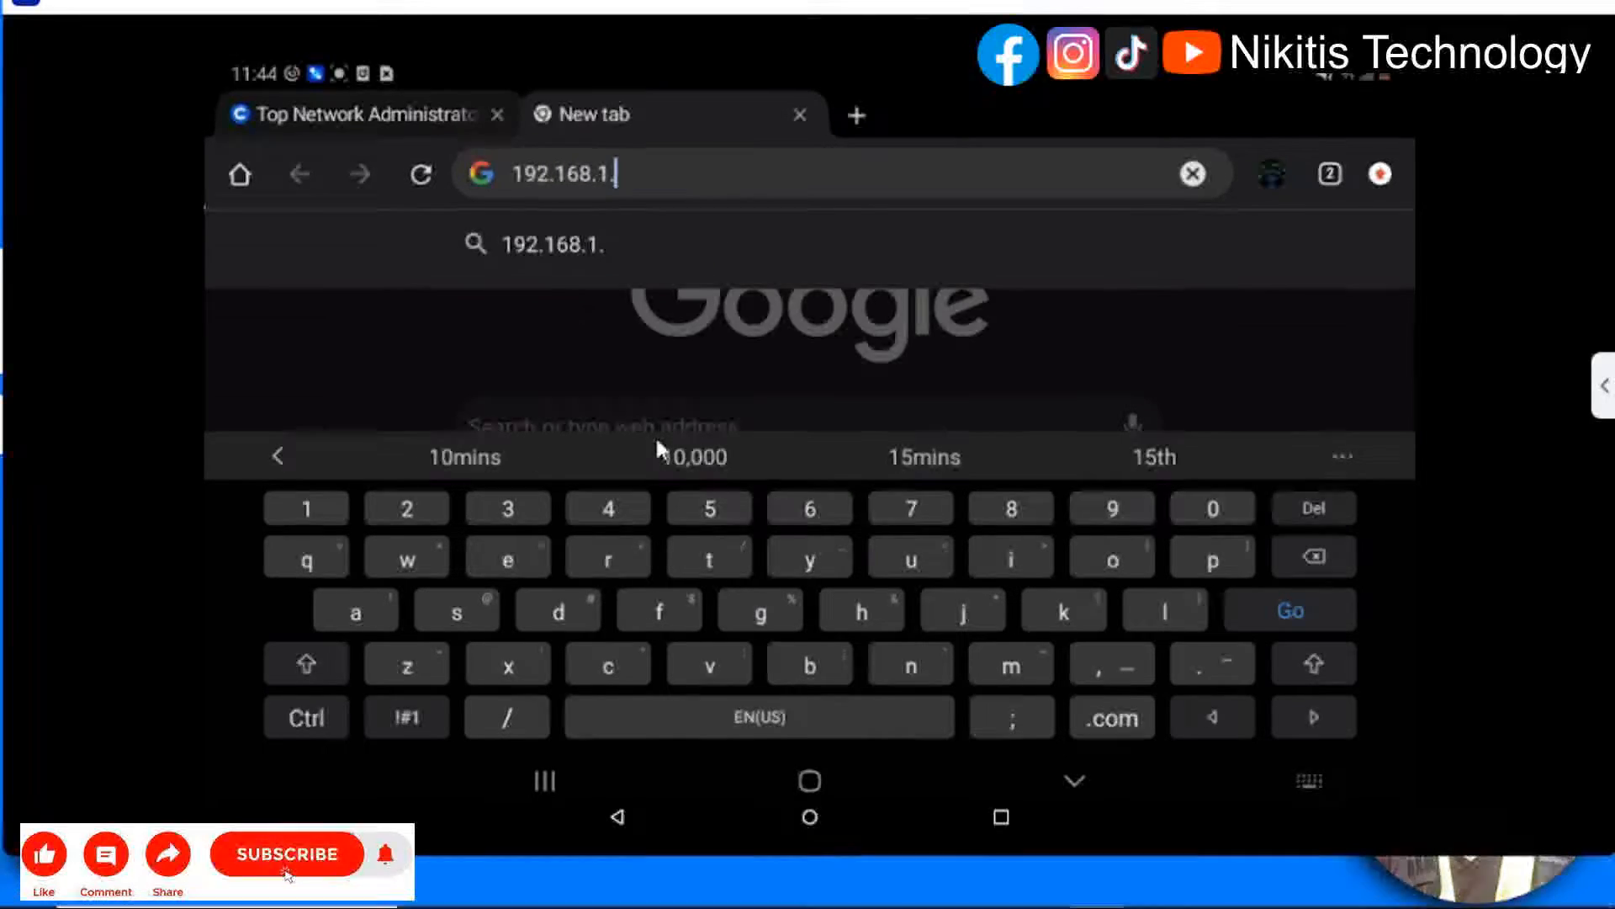
type("1")
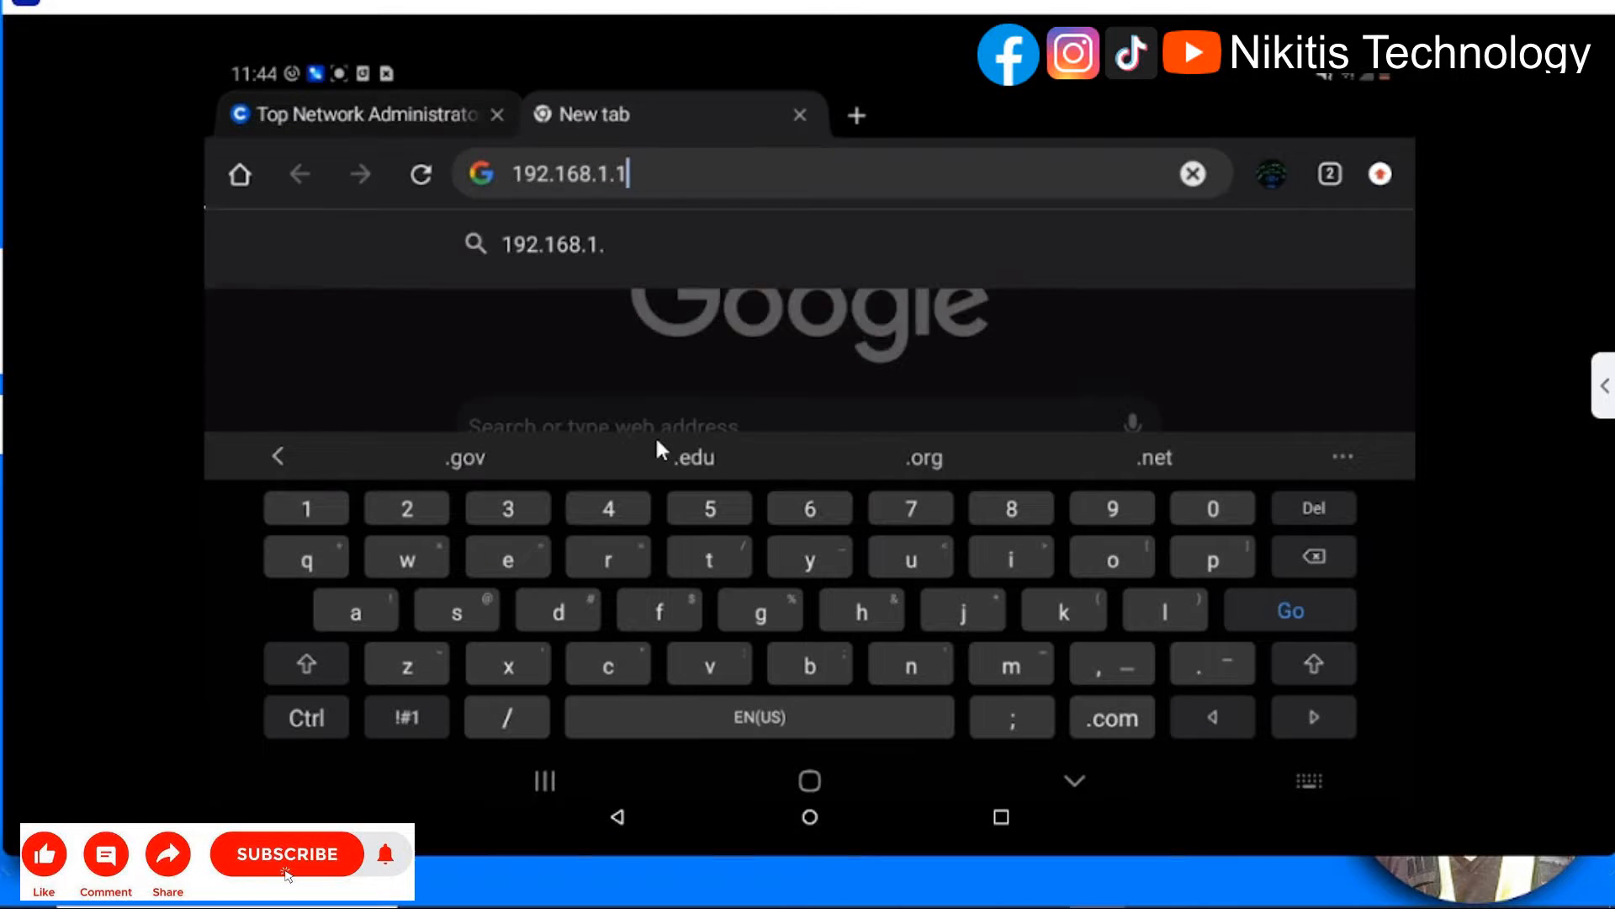
type("08")
key("Return")
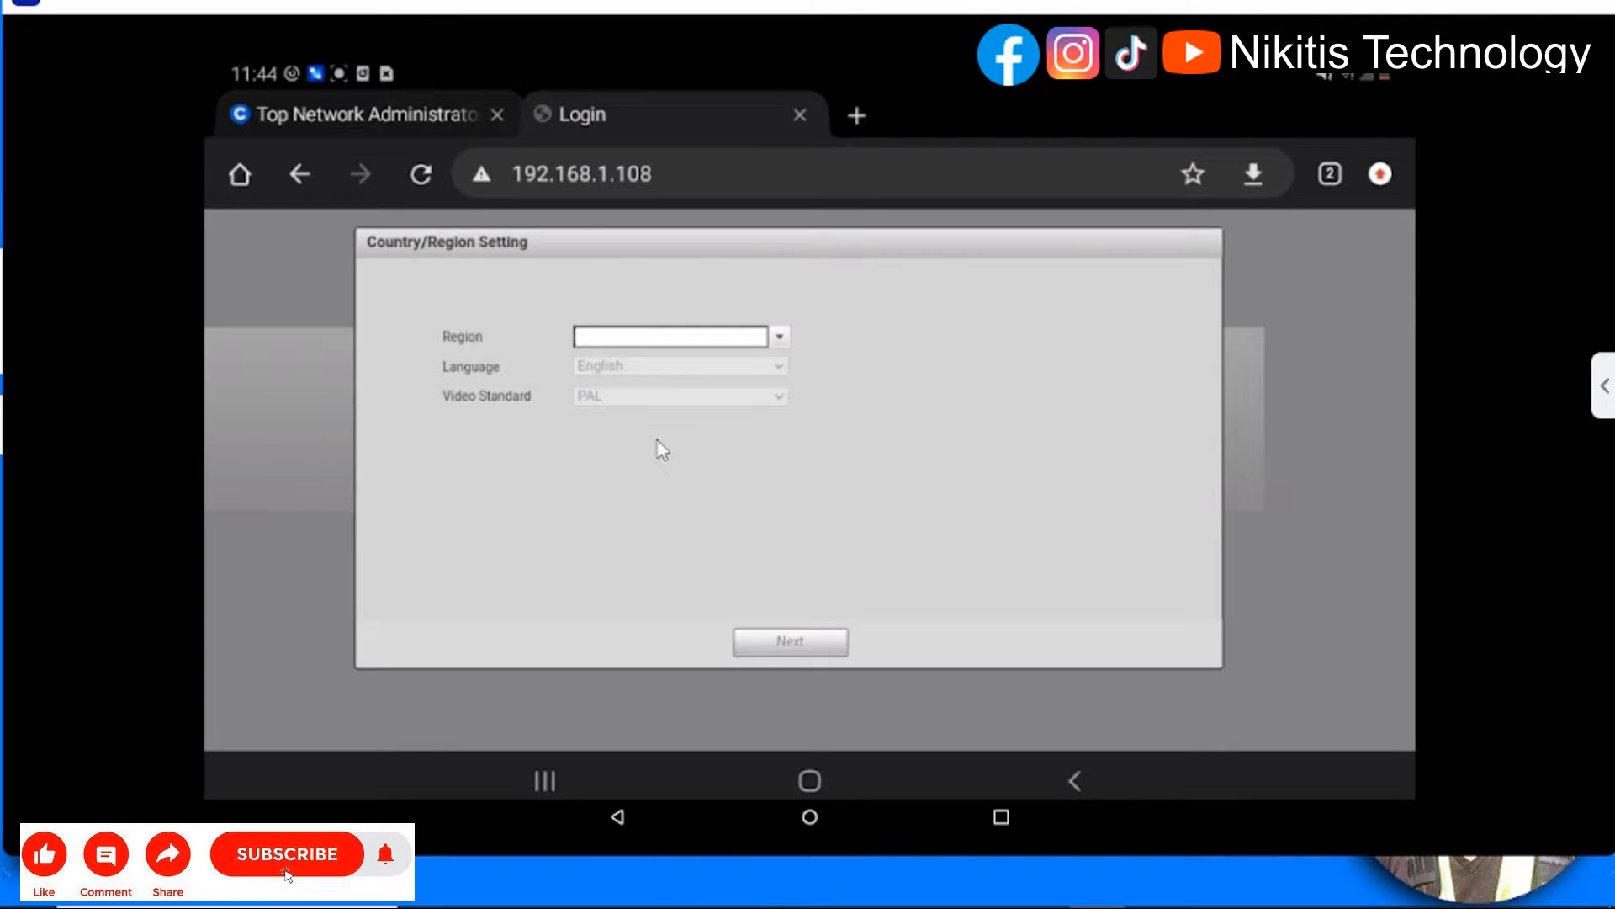
- Choose Nigeria as the region, keeping English and PAL, and continue to the license step
key("Return")
scroll(658, 448, "down", 2)
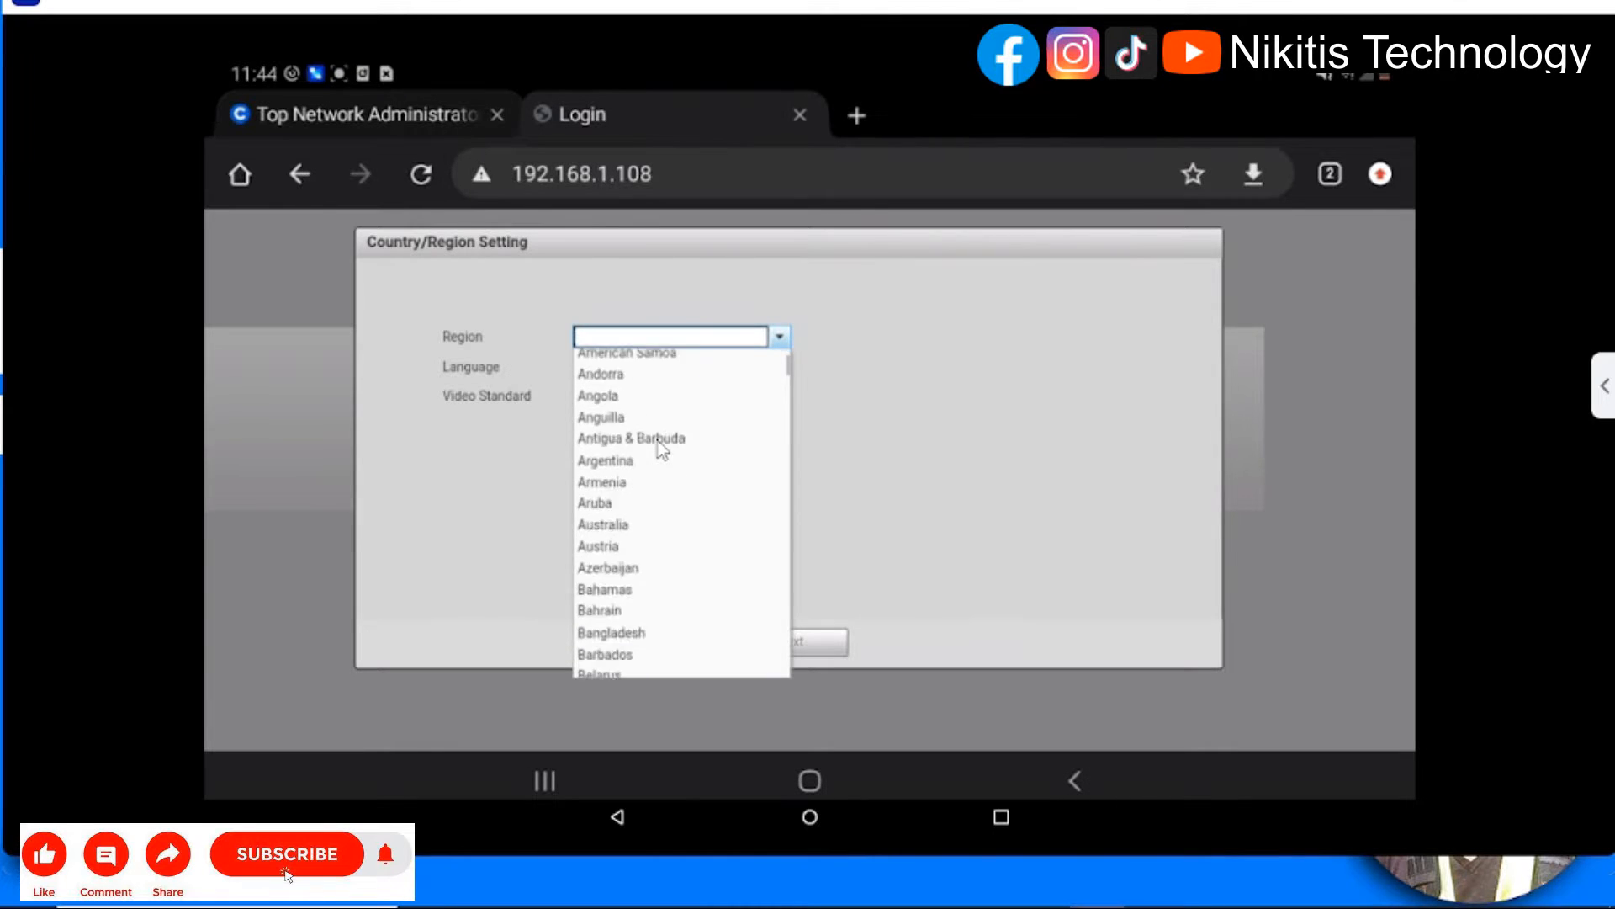
scroll(658, 448, "down", 2)
scroll(658, 448, "down", 2)
scroll(658, 448, "down", 4)
scroll(657, 448, "down", 4)
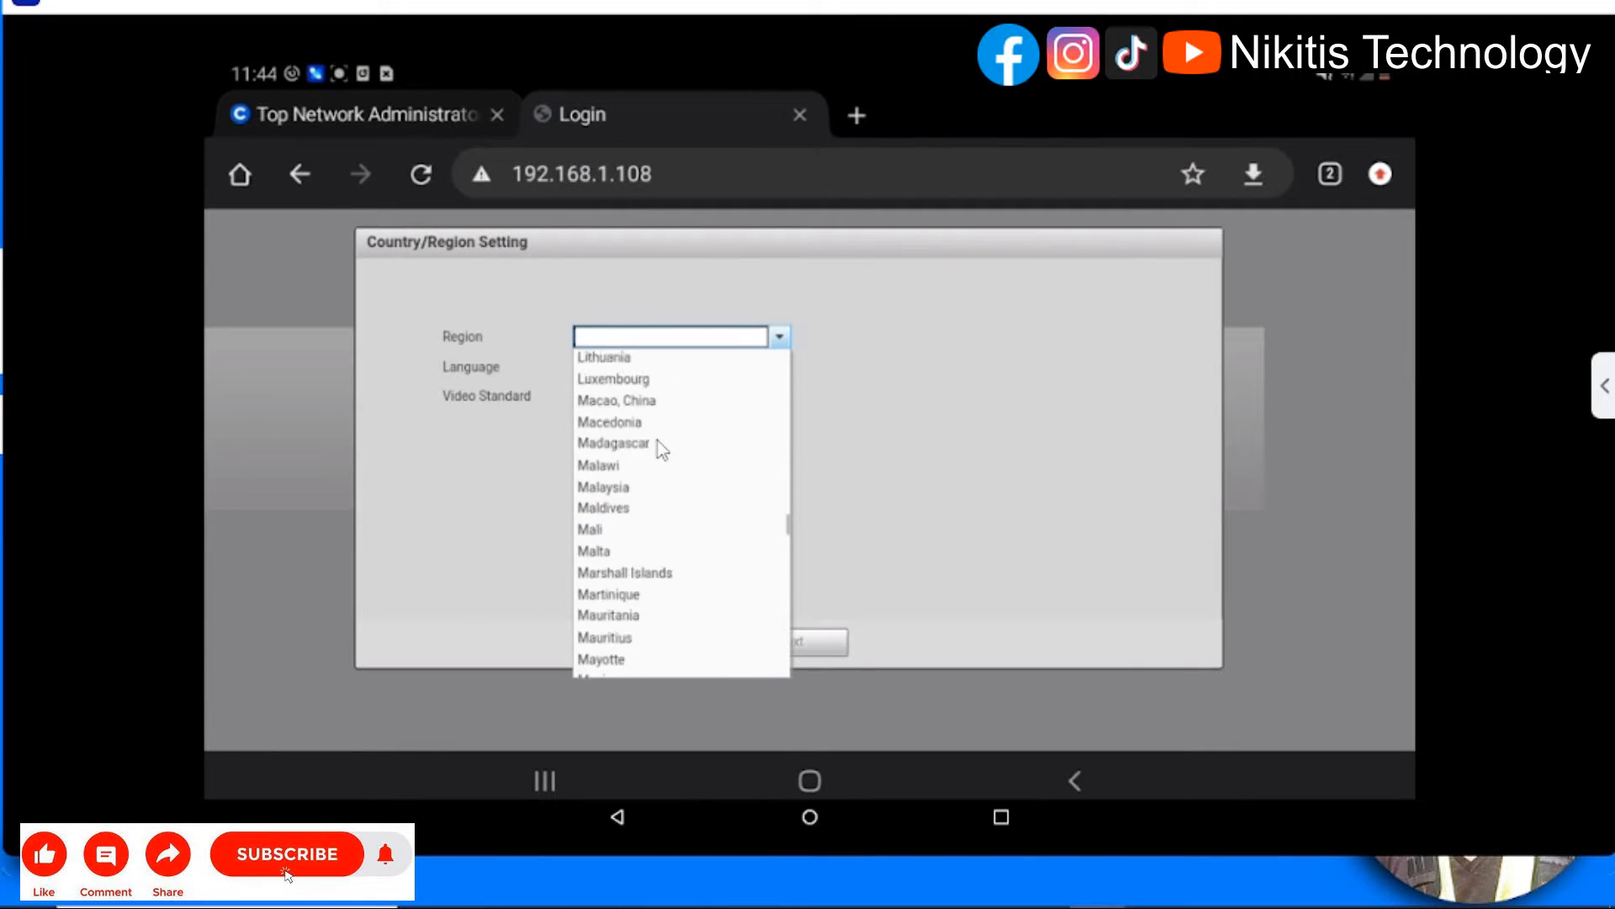
scroll(658, 448, "down", 2)
scroll(658, 448, "down", 1)
scroll(658, 448, "down", 1)
scroll(658, 448, "down", 2)
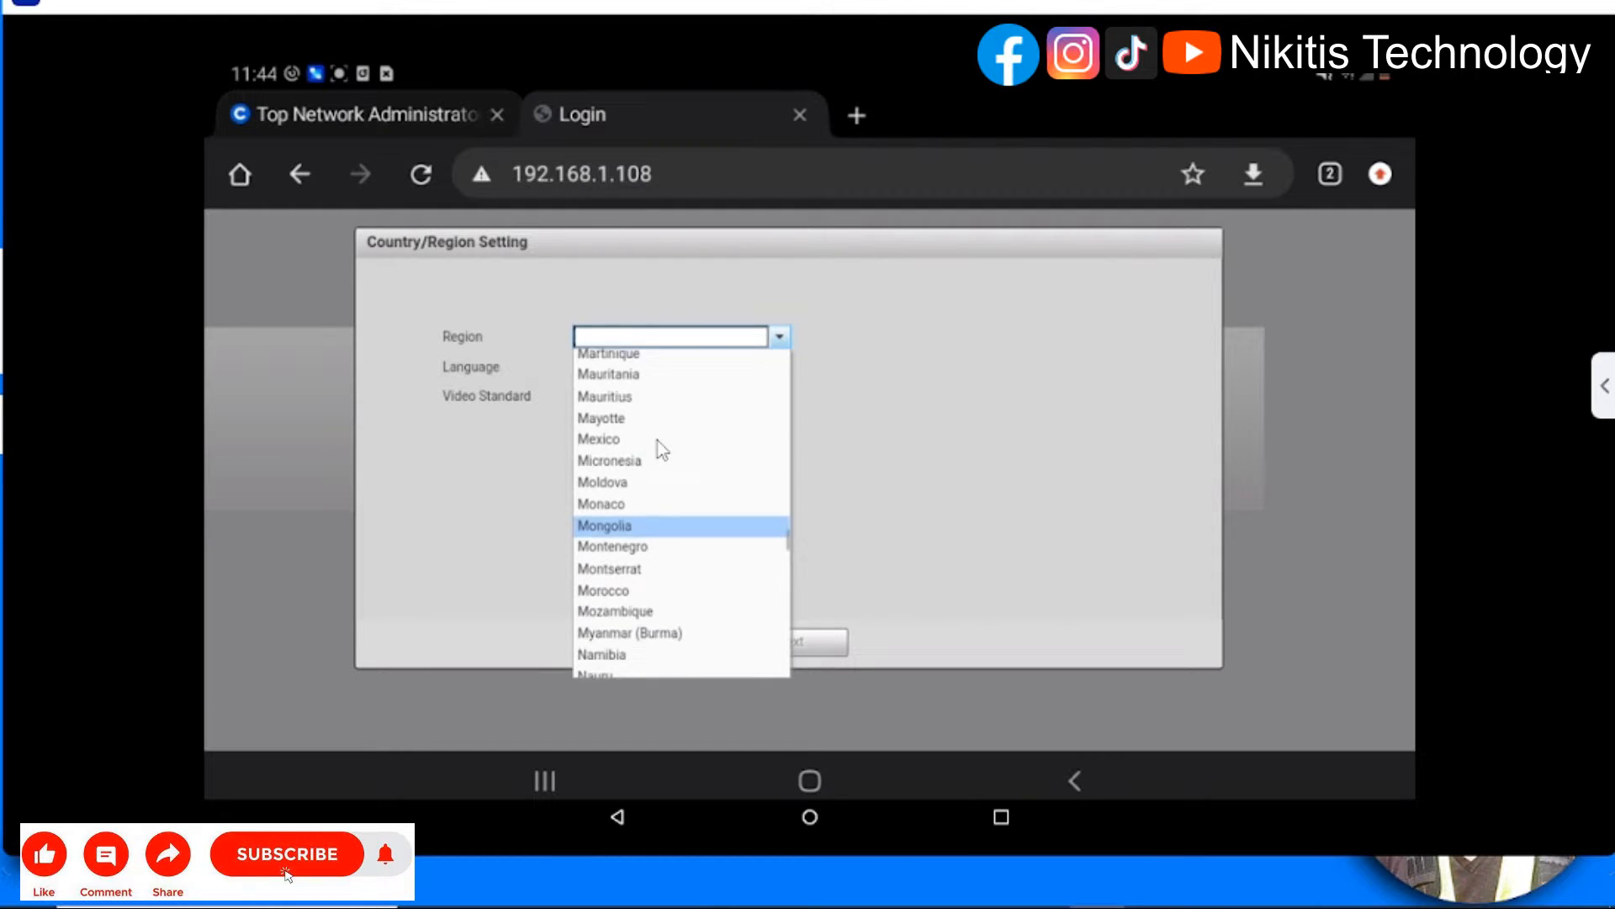
scroll(658, 448, "down", 2)
scroll(657, 448, "down", 1)
scroll(658, 448, "down", 1)
key("Down")
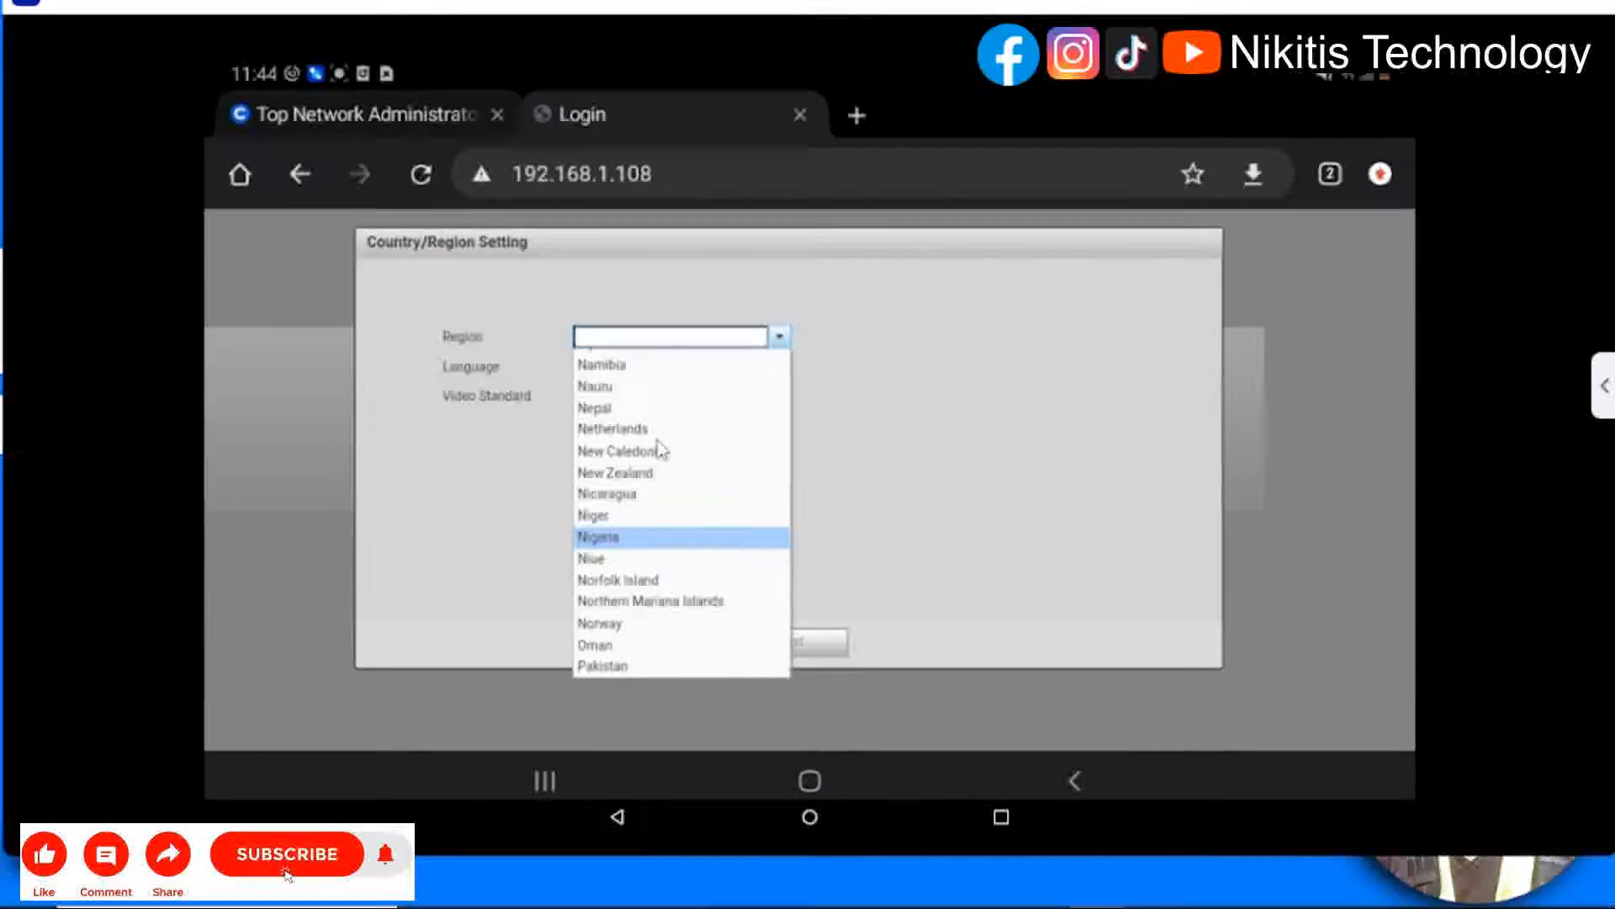
key("Return")
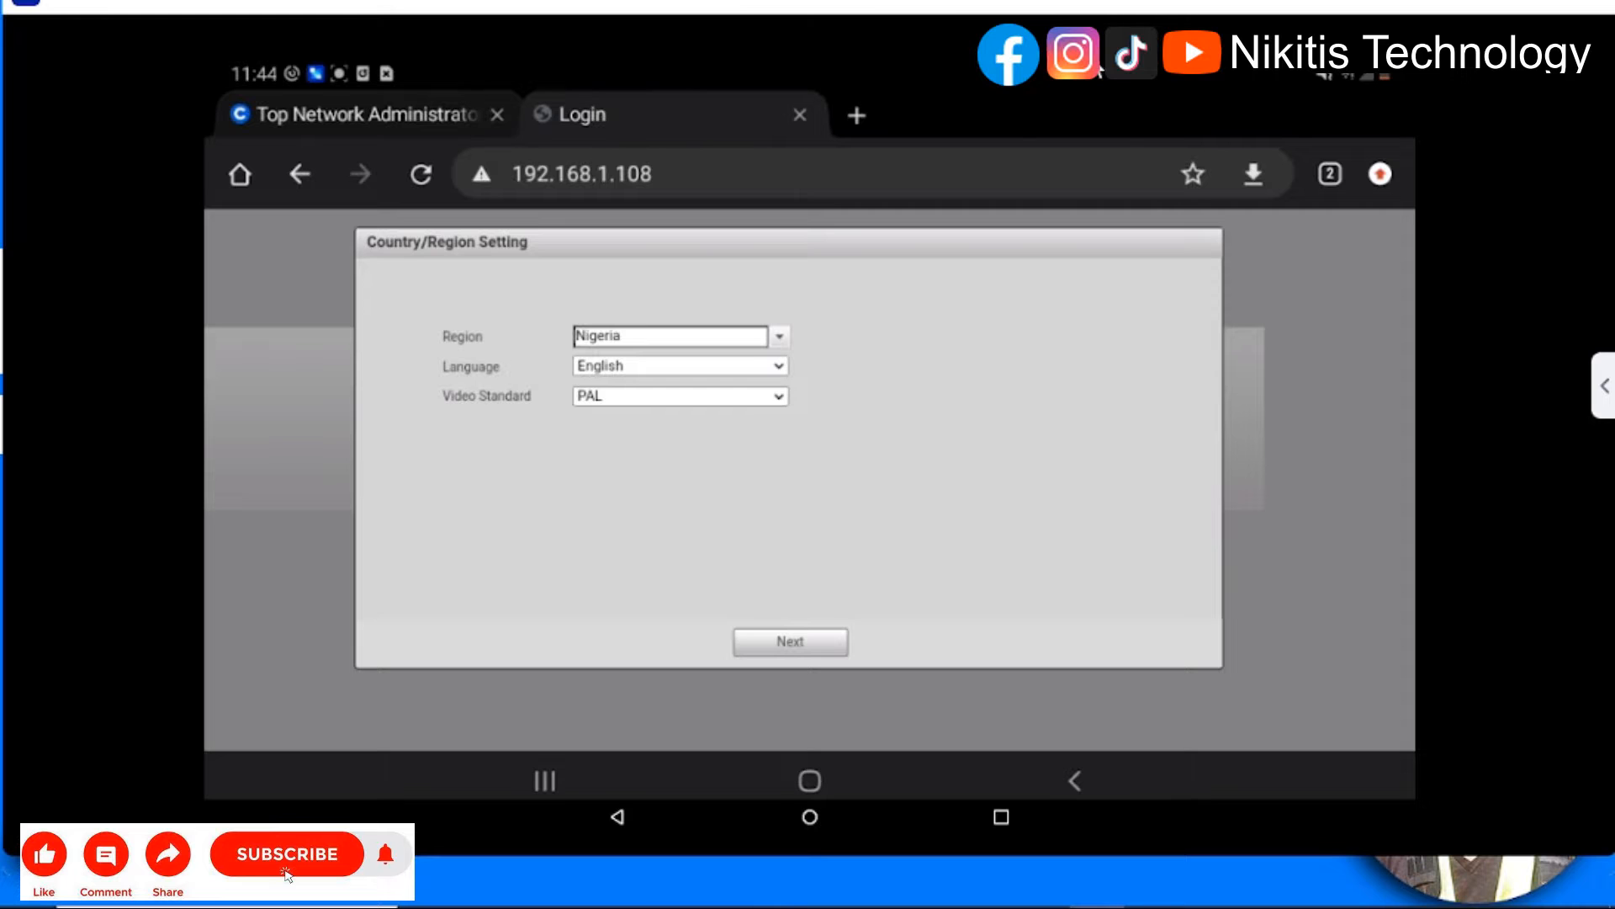
left_click(791, 642)
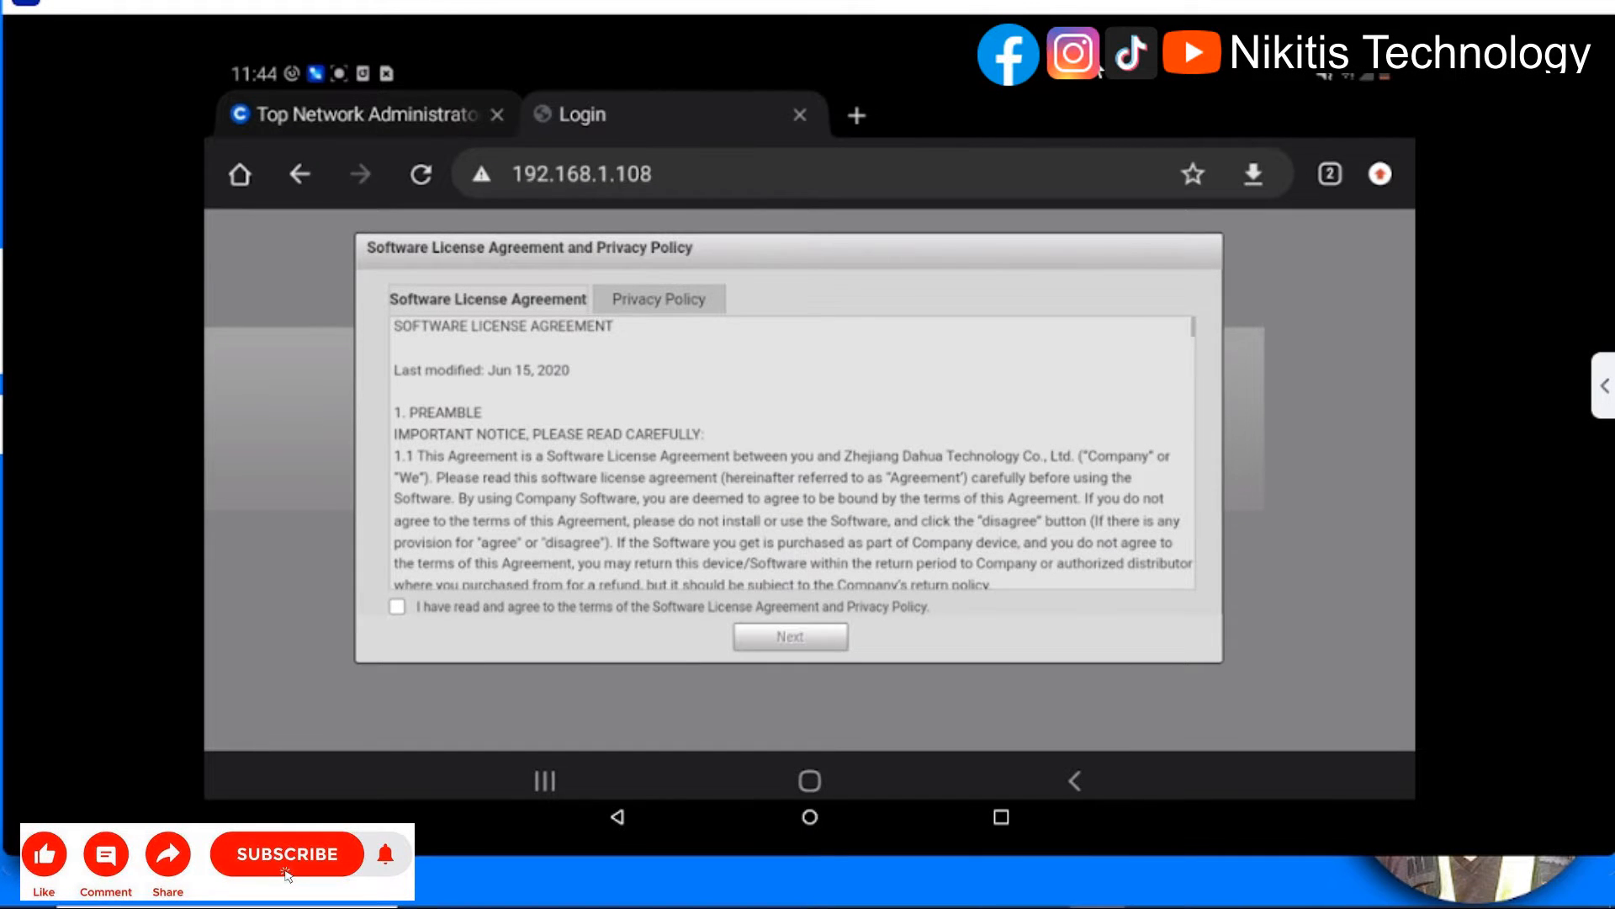
- Agree to the license terms and privacy policy and continue to Time Zone Setting
left_click(396, 607)
left_click(790, 637)
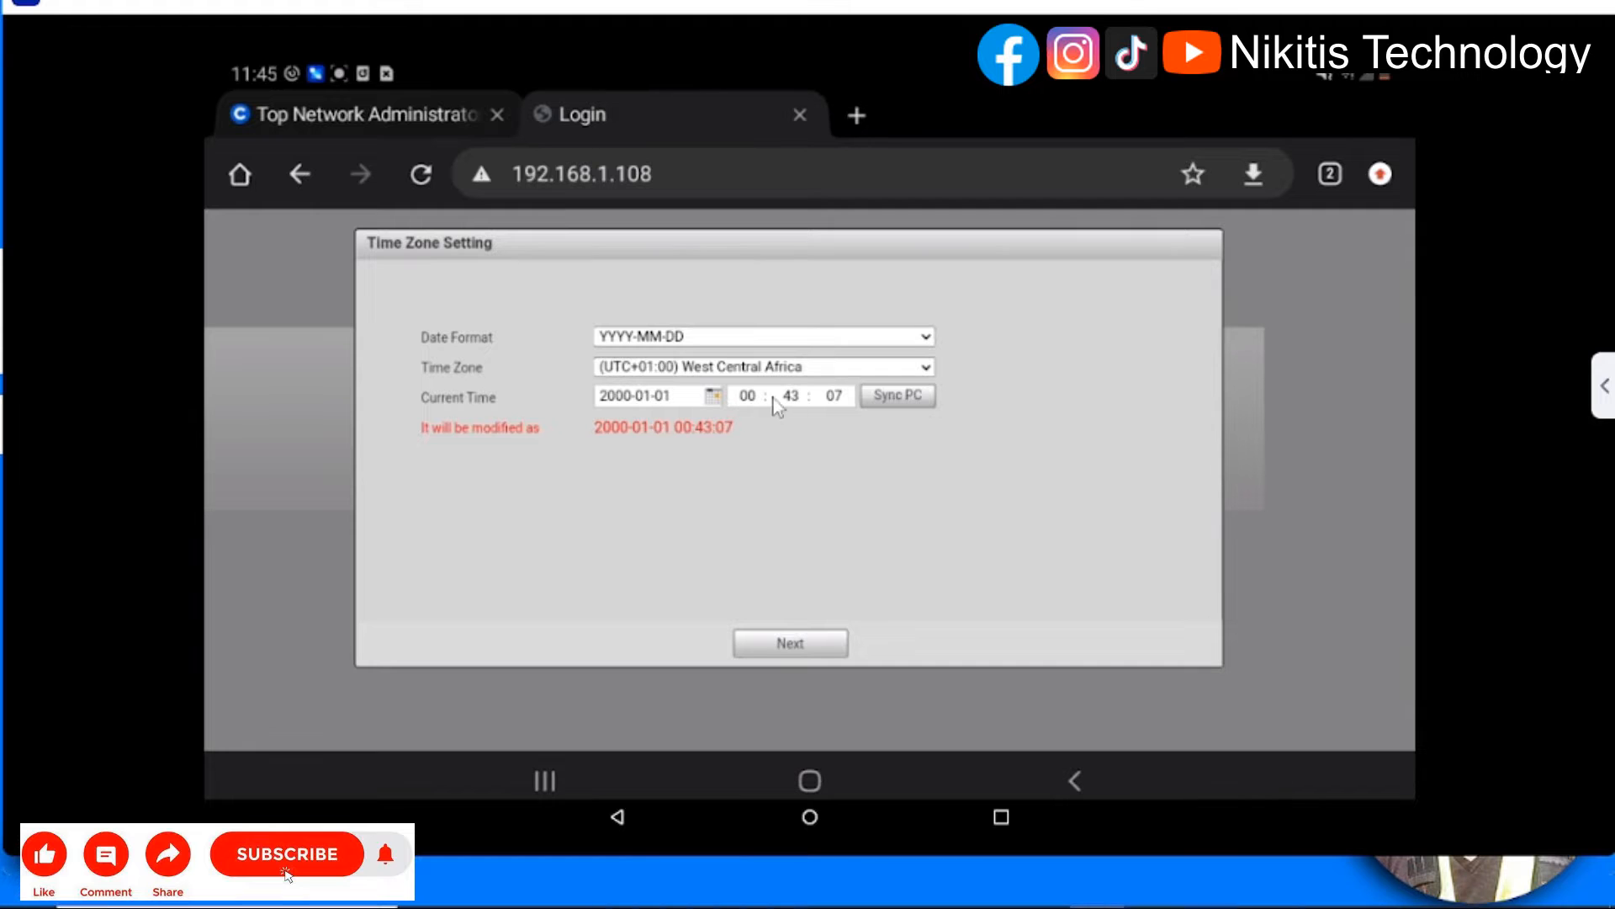
- Adjust the current date and time via the hour field and calendar picker
left_click(752, 396)
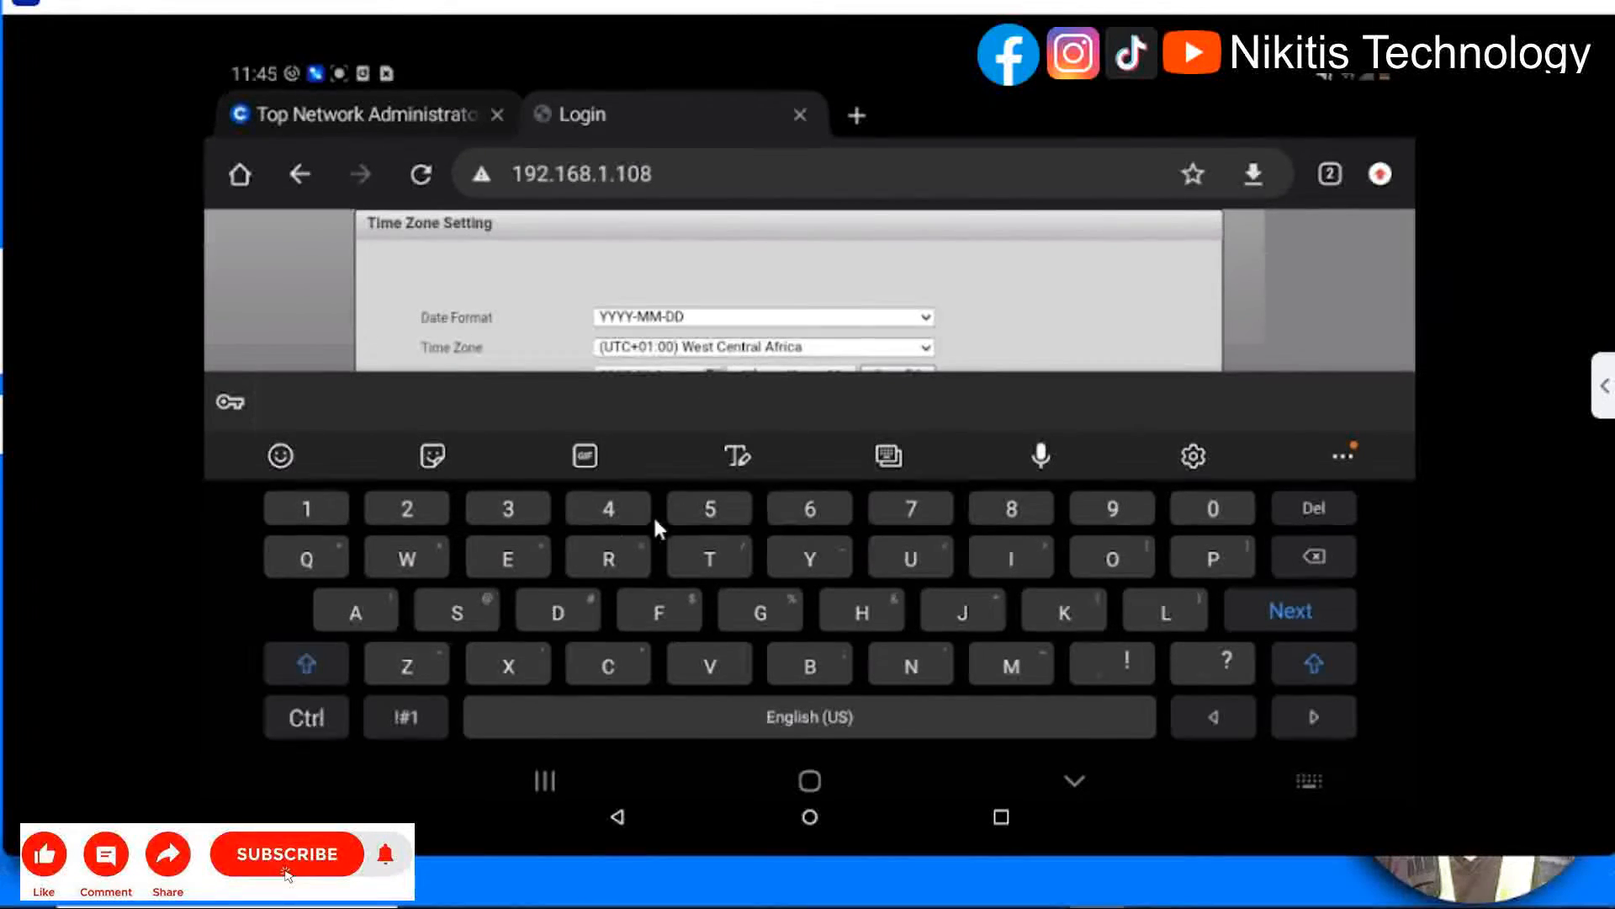
left_click(1072, 780)
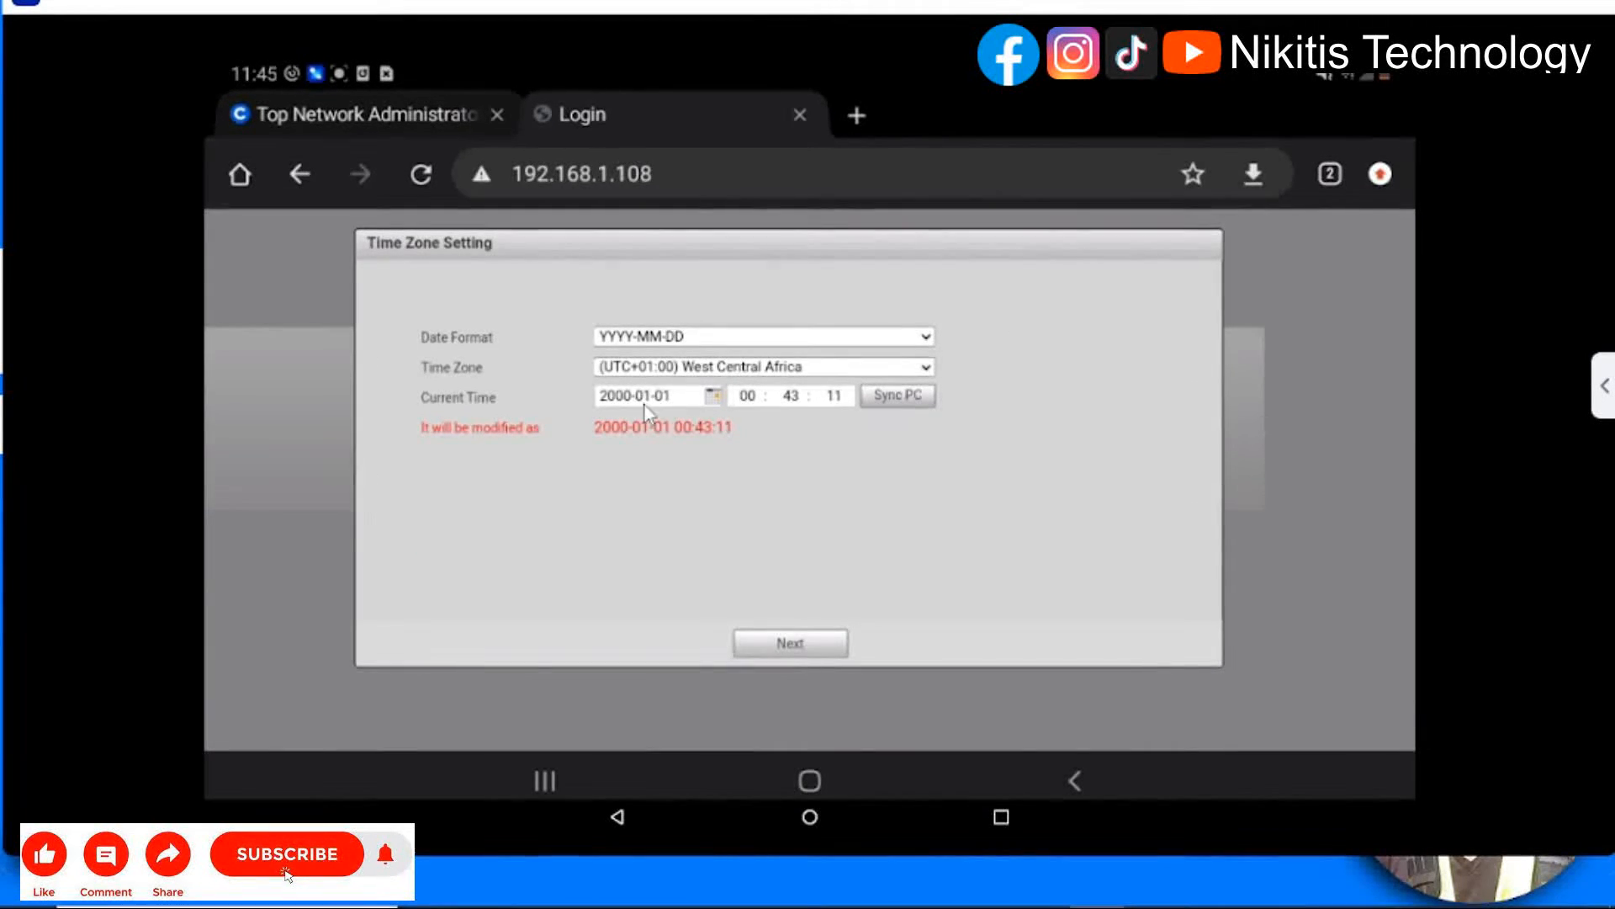
left_click(715, 398)
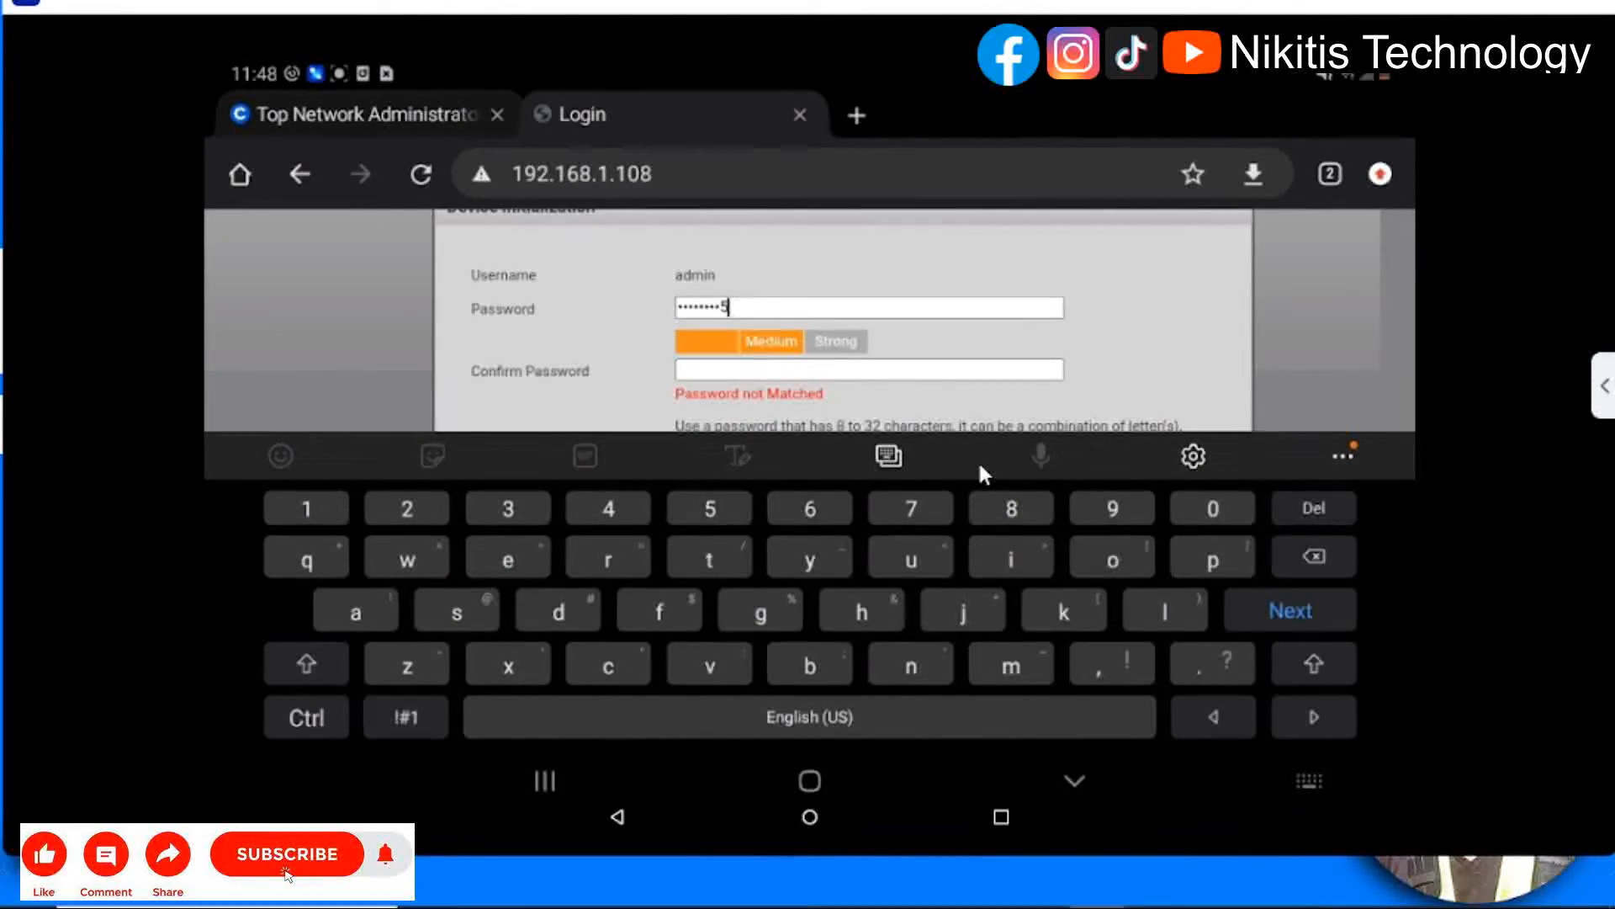
type("5")
- Retype matching admin Password and Confirm Password entries
left_click(869, 369)
type("a")
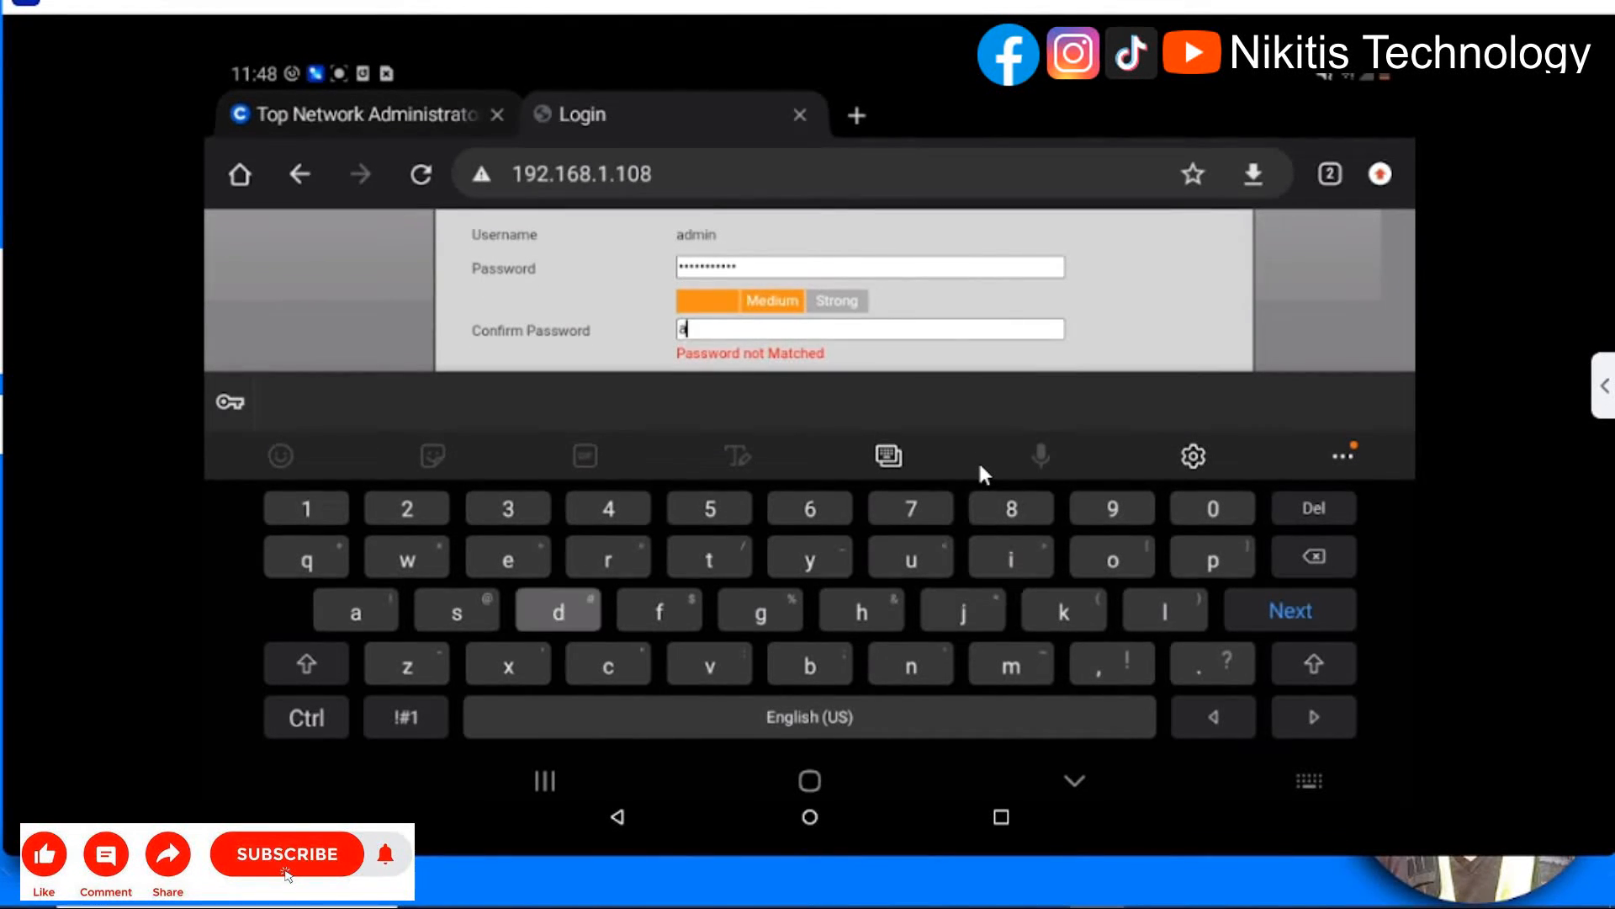
type("dmi")
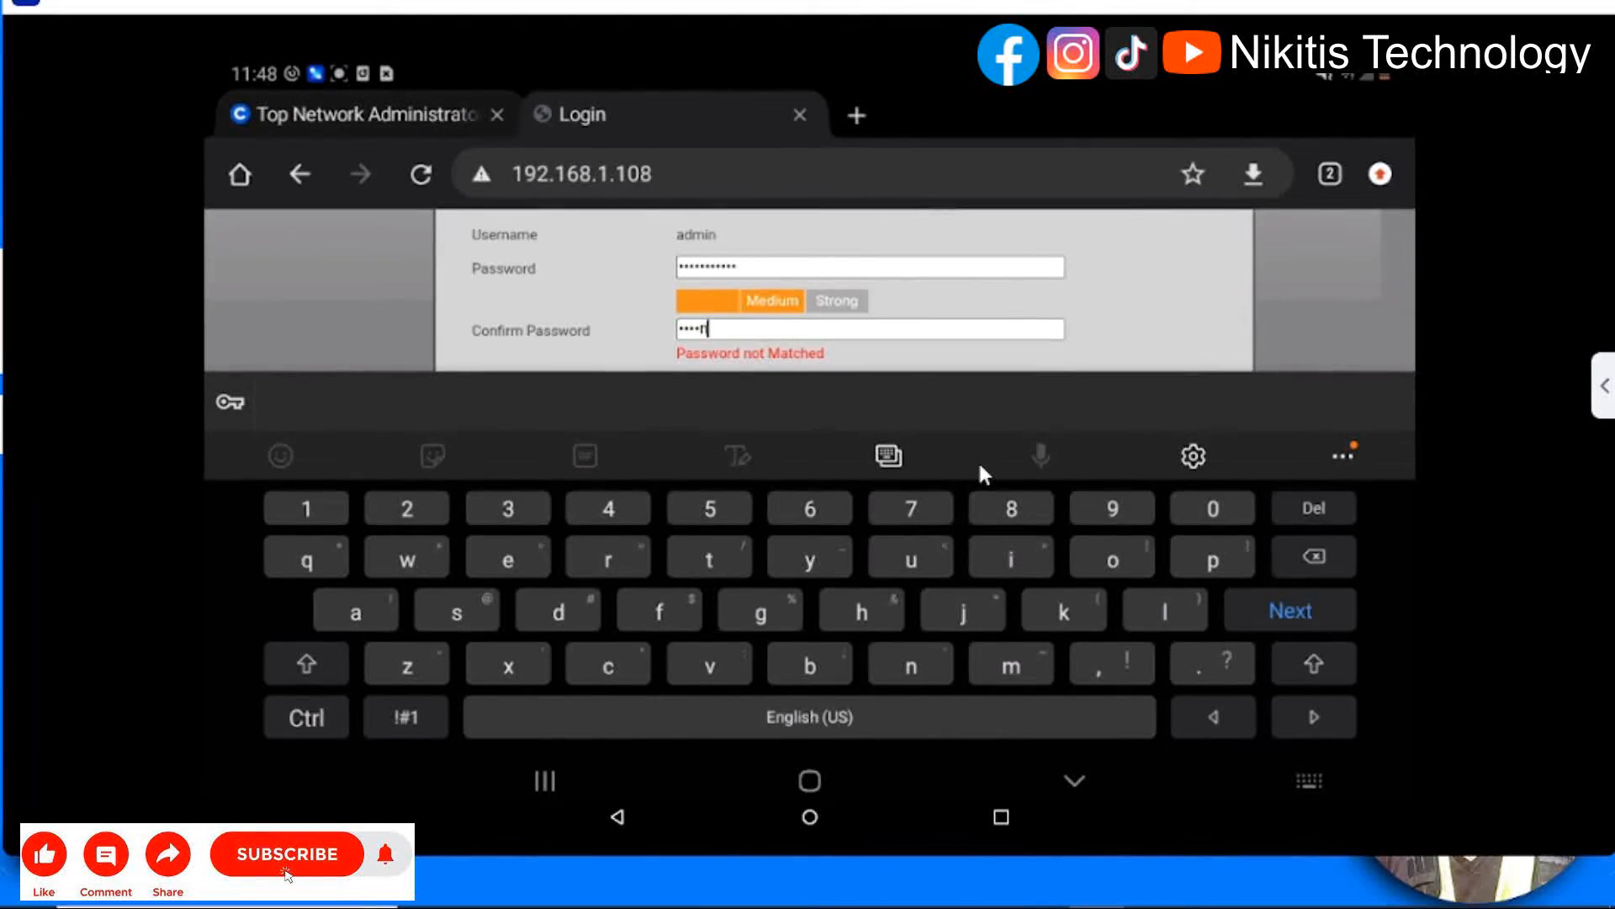
type("5")
scroll(807, 290, "down", 2)
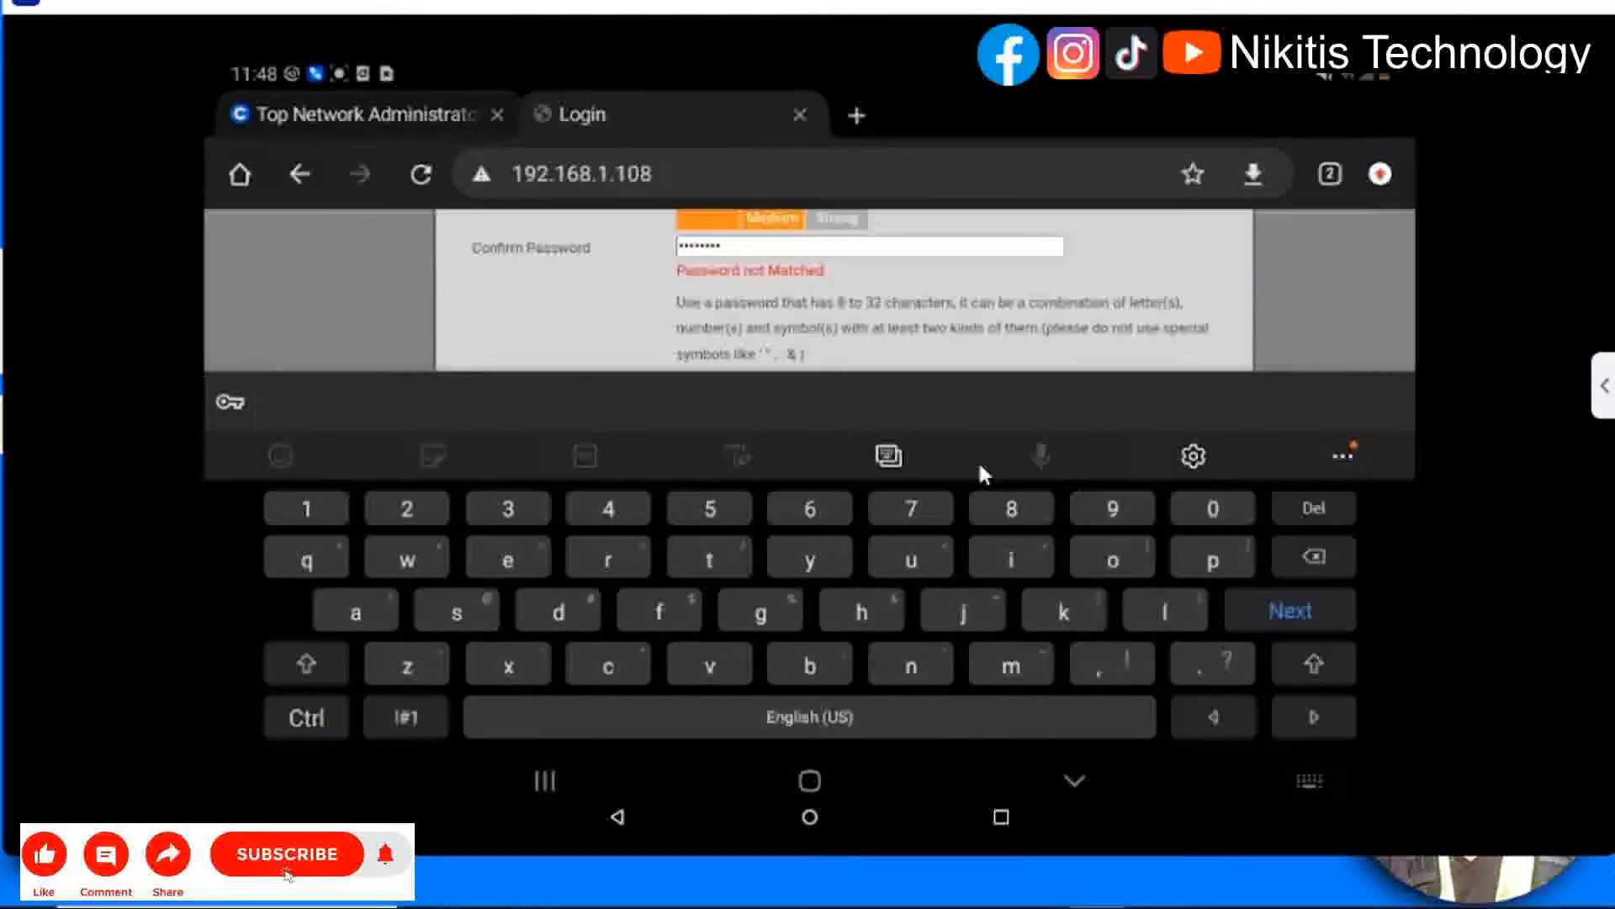
scroll(808, 290, "up", 3)
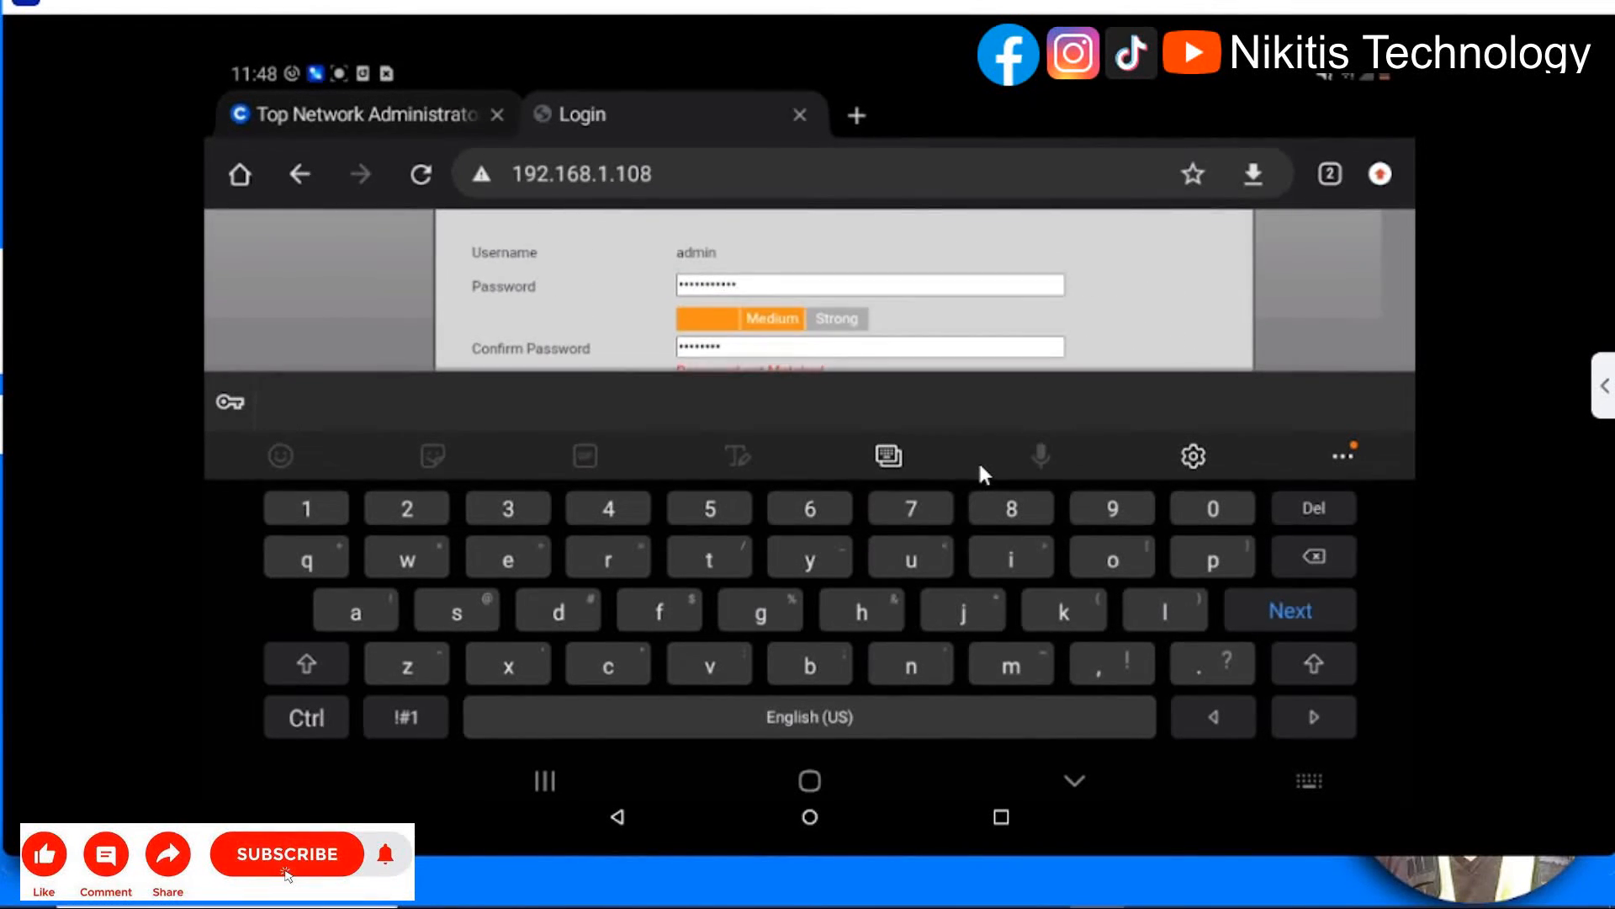
scroll(808, 291, "down", 1)
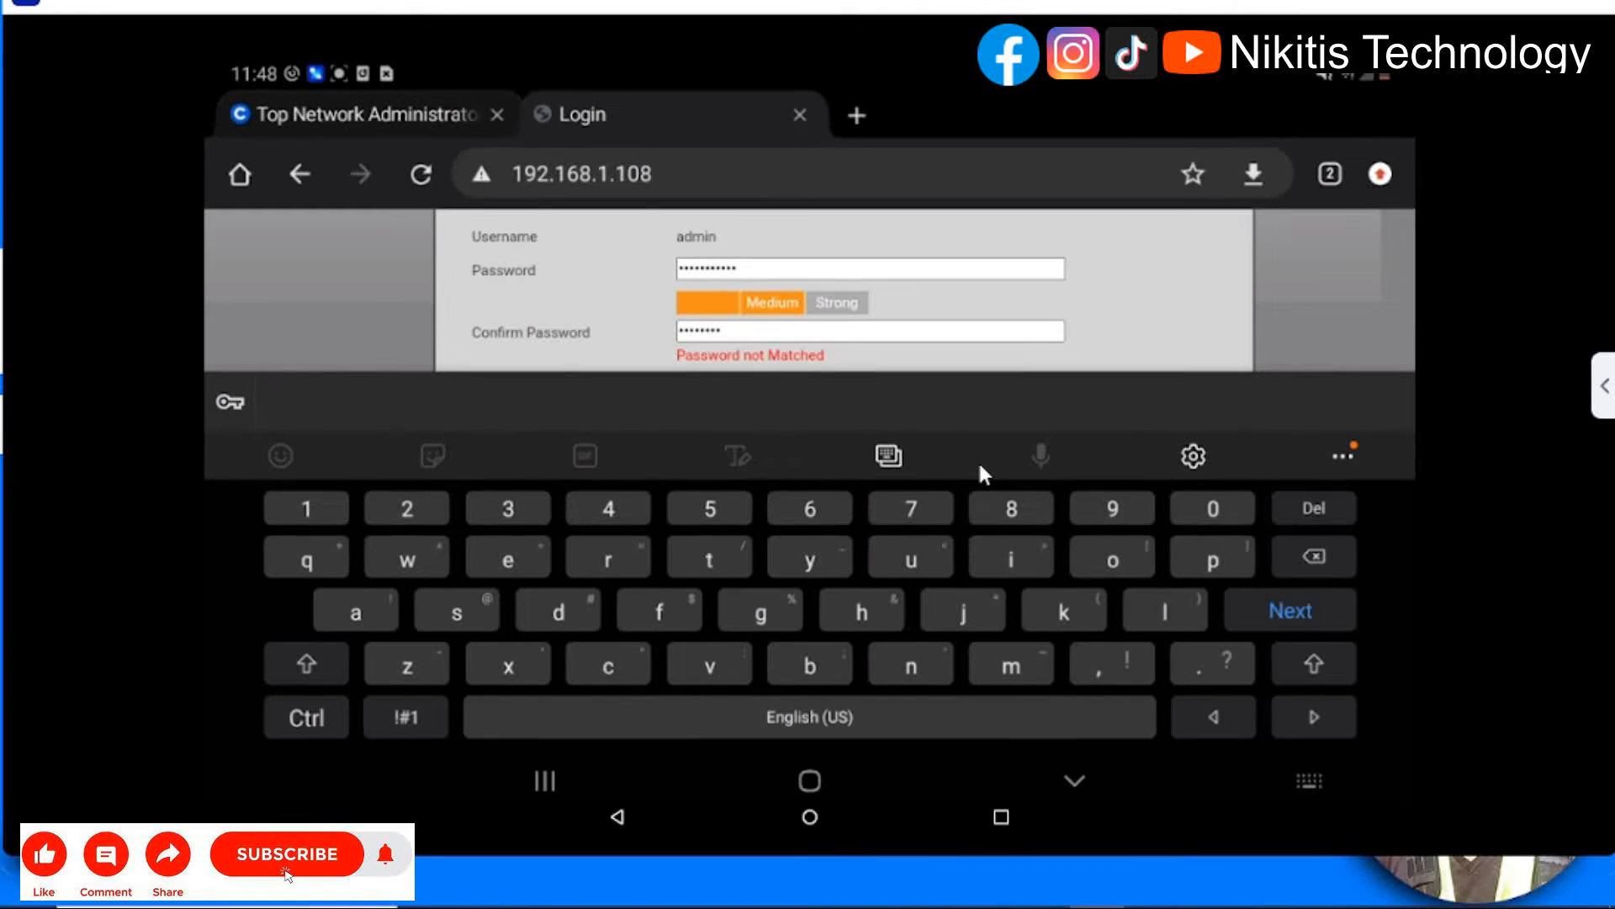
key("ctrl+a")
key("BackSpace")
type("a")
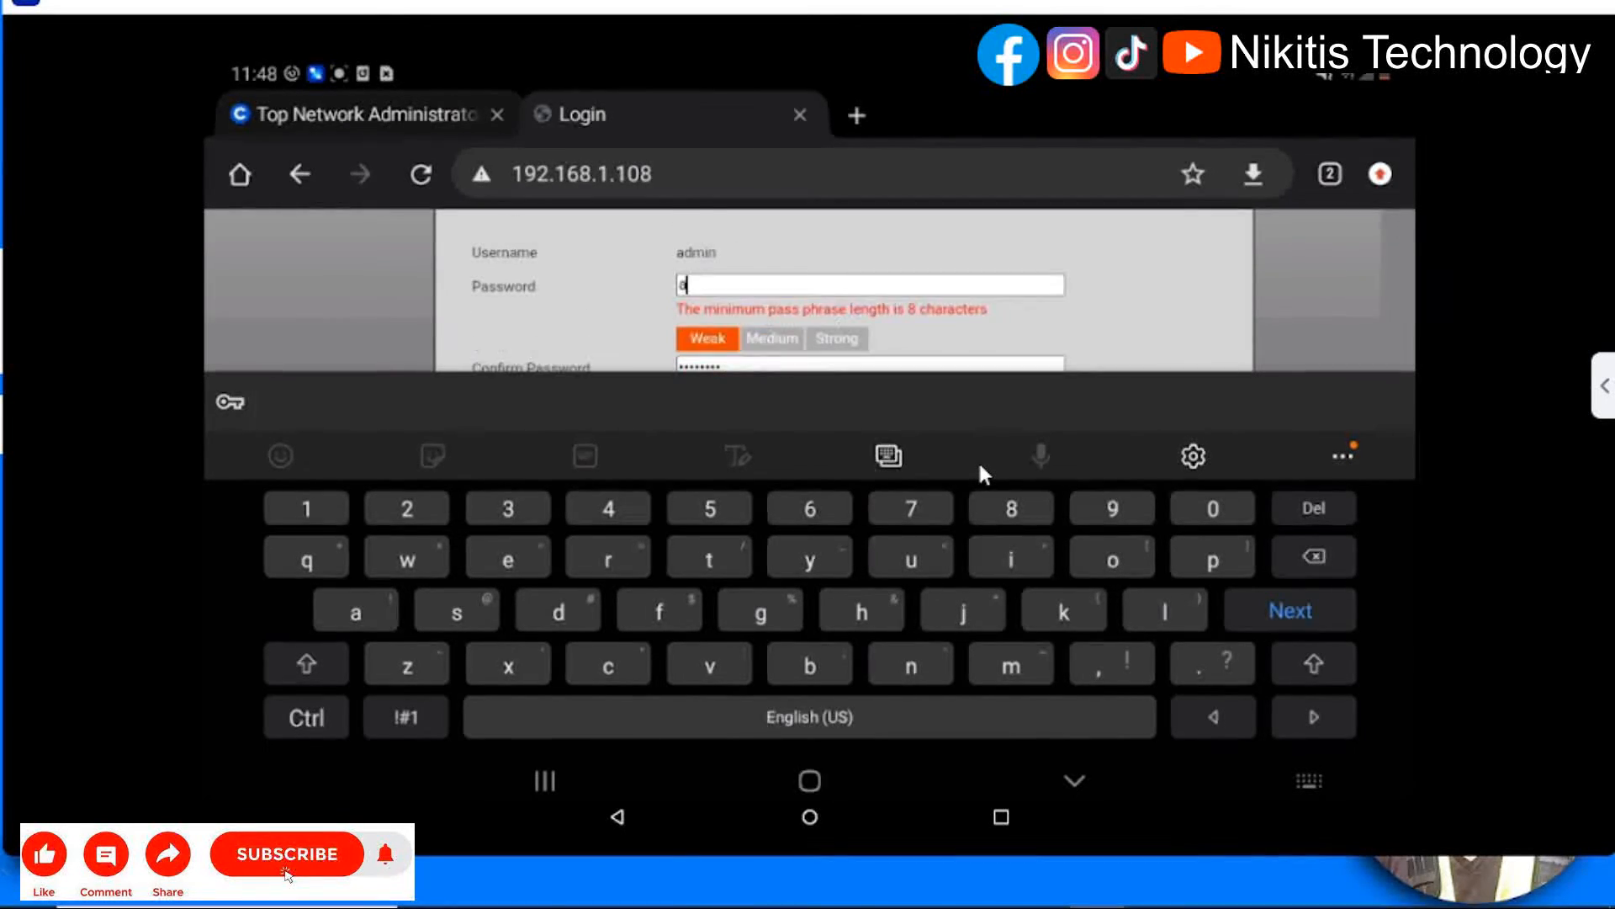
type("min")
type("5")
type("5")
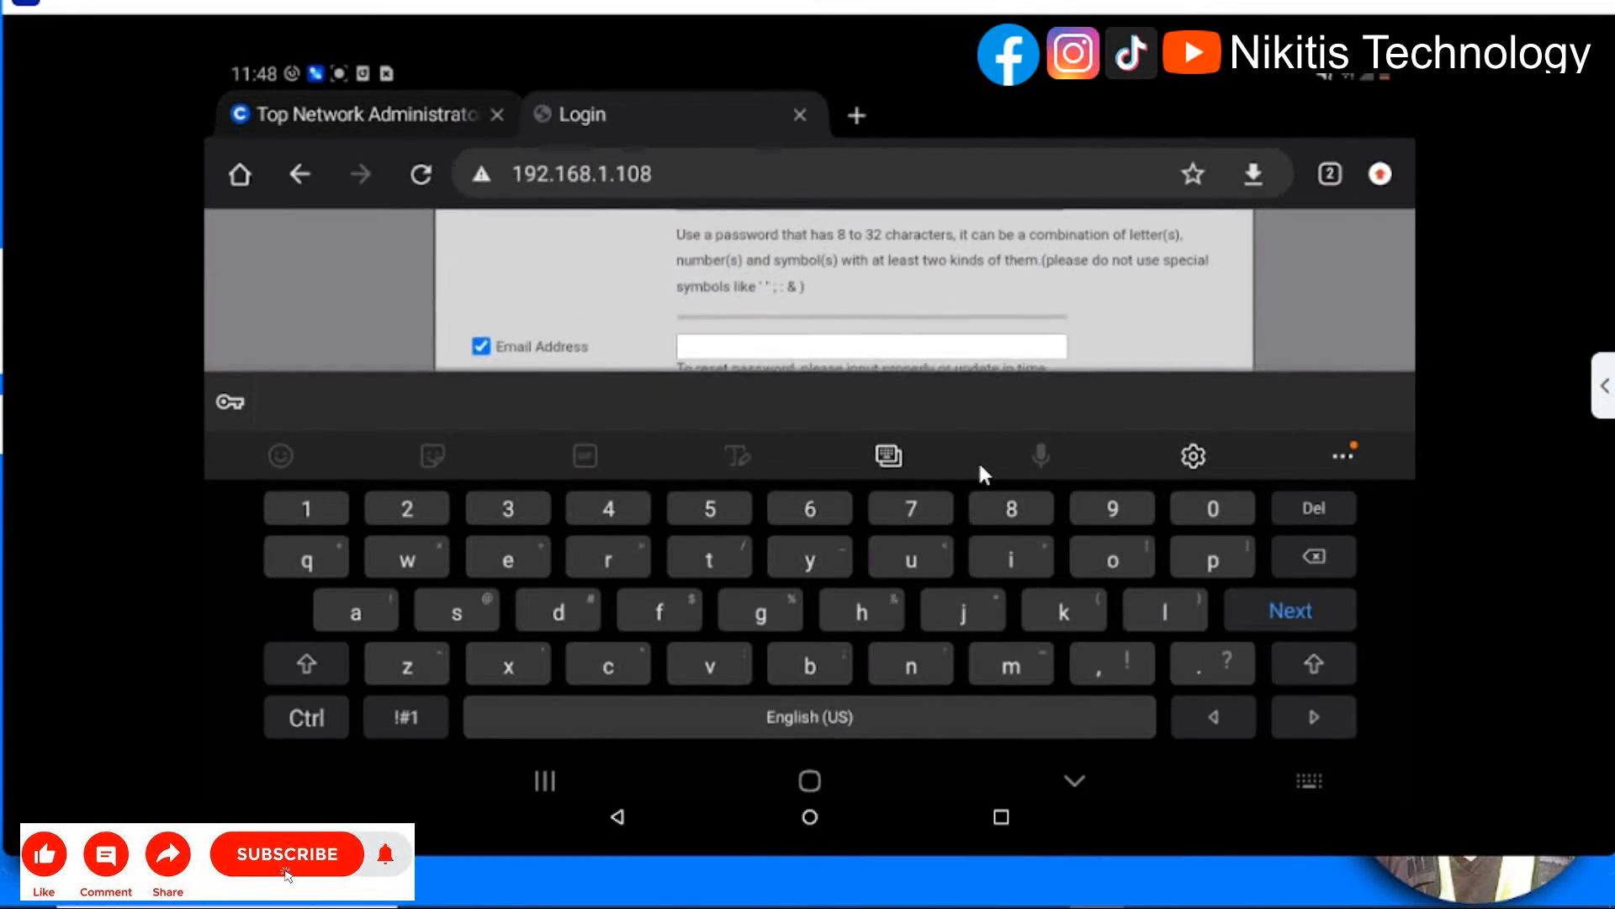
key("Escape")
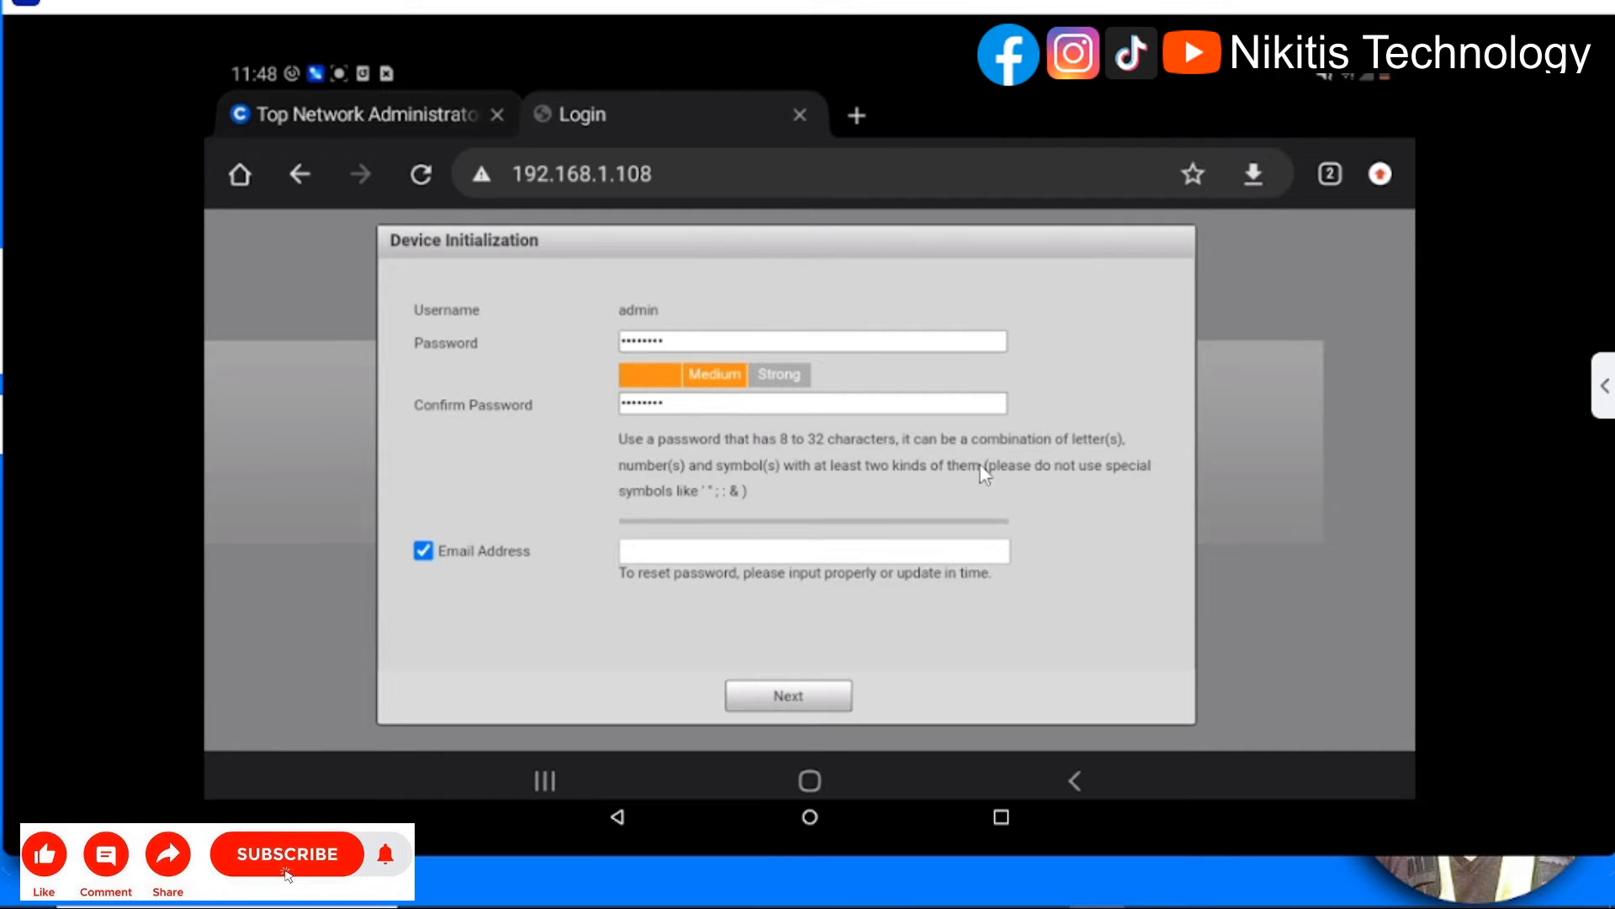
- Turn off the password-reset email option and submit the initialization to reach P2P
key("space")
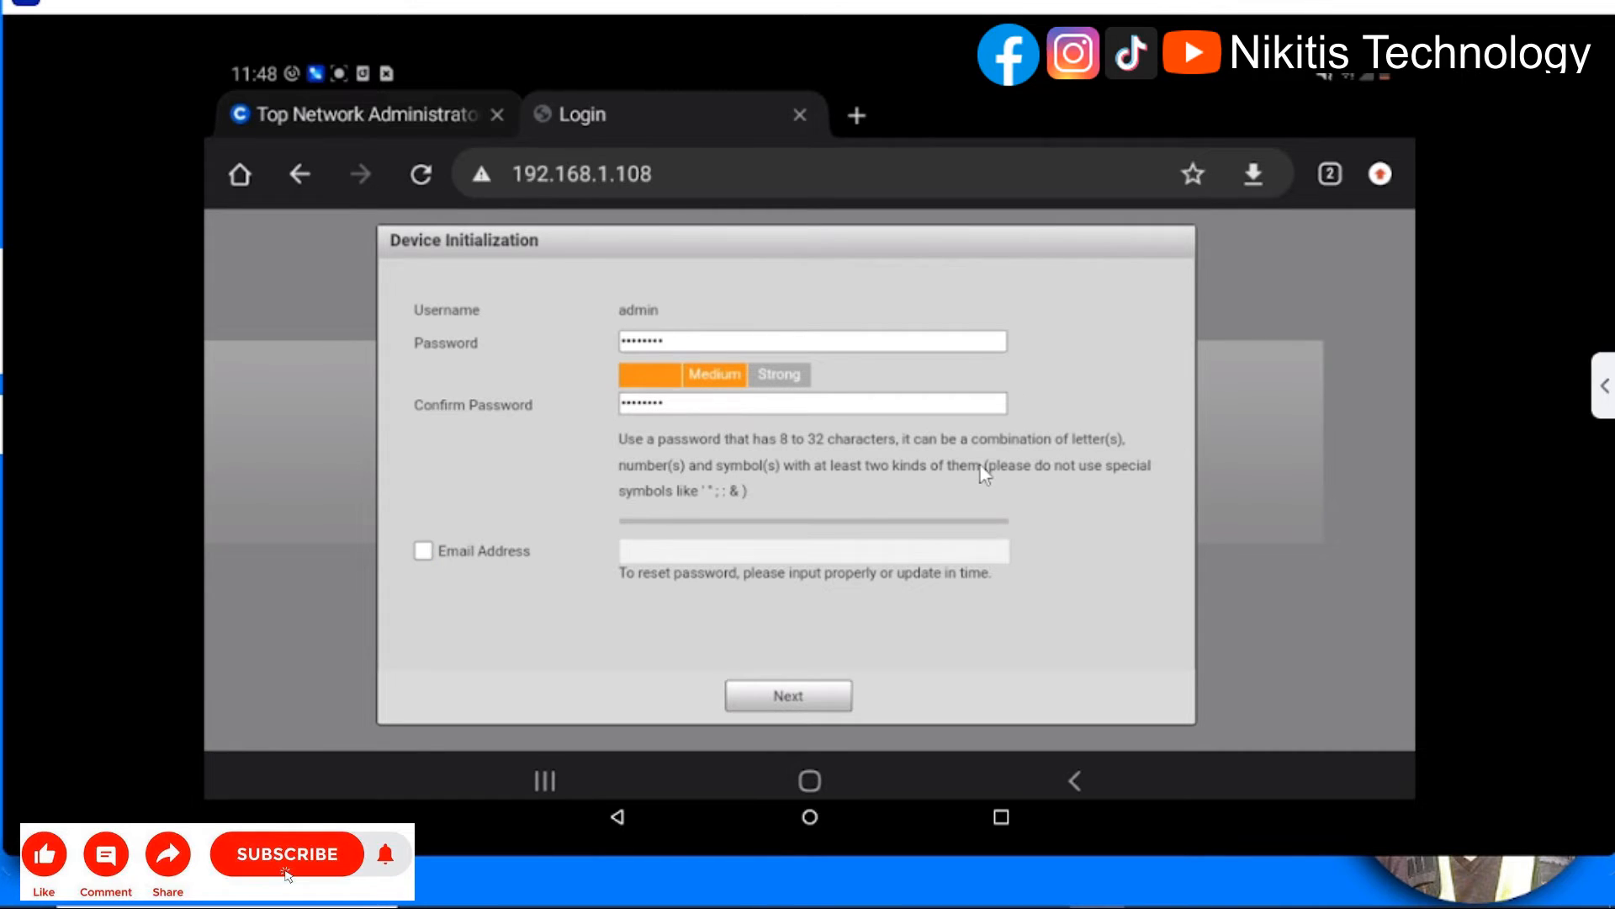
key("Tab")
key("Return")
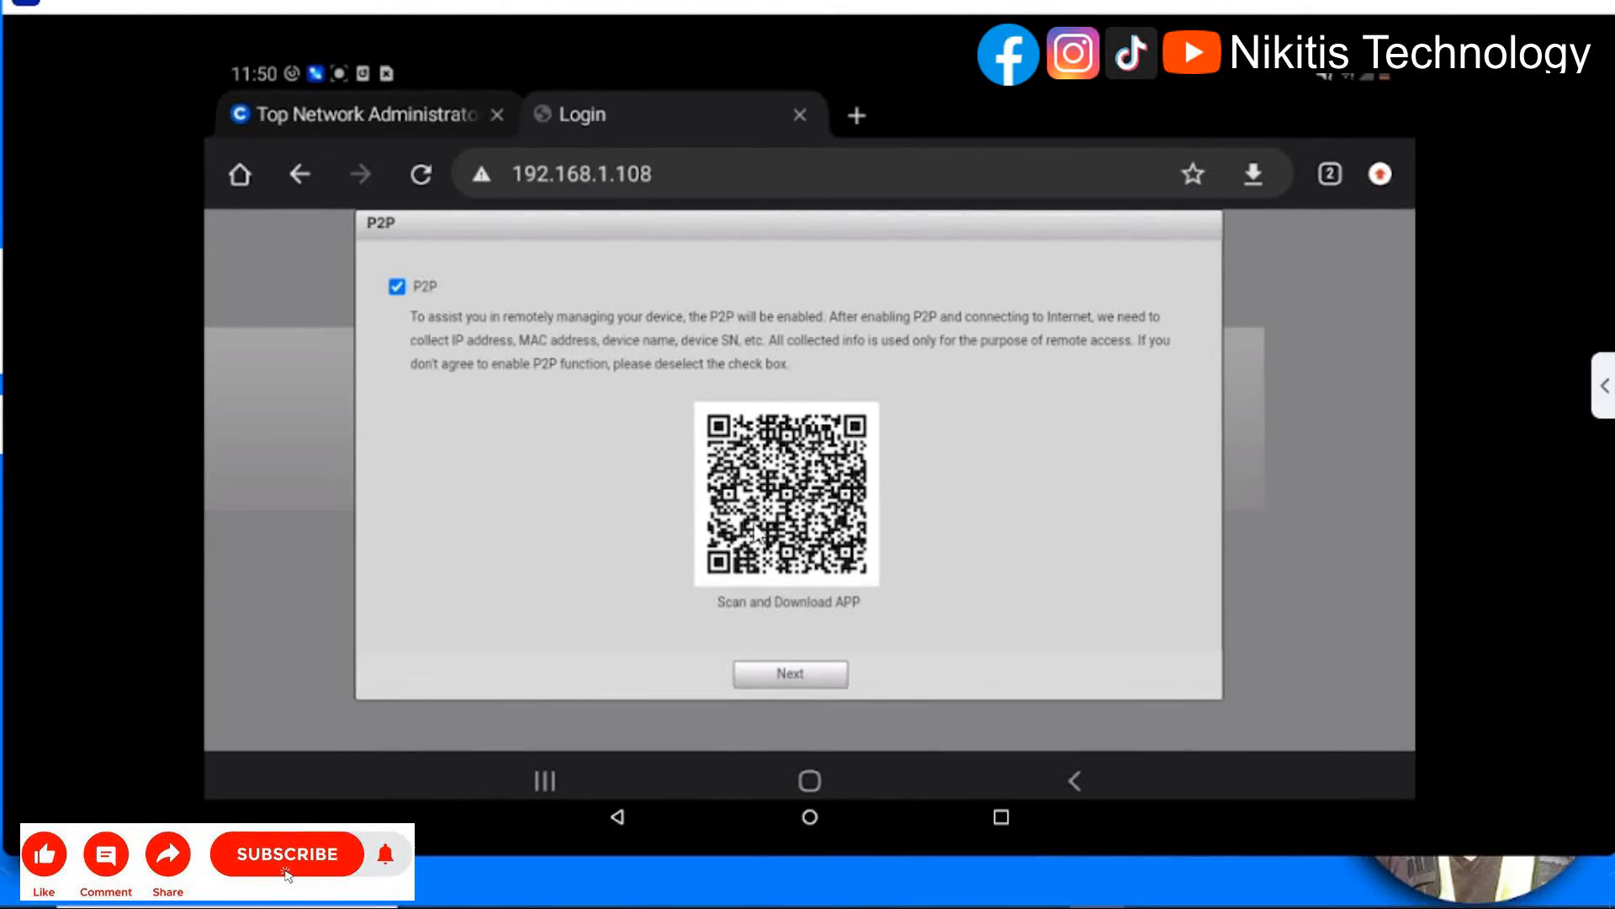
- Keep P2P enabled and finish the wizard to reach the login page
left_click(790, 673)
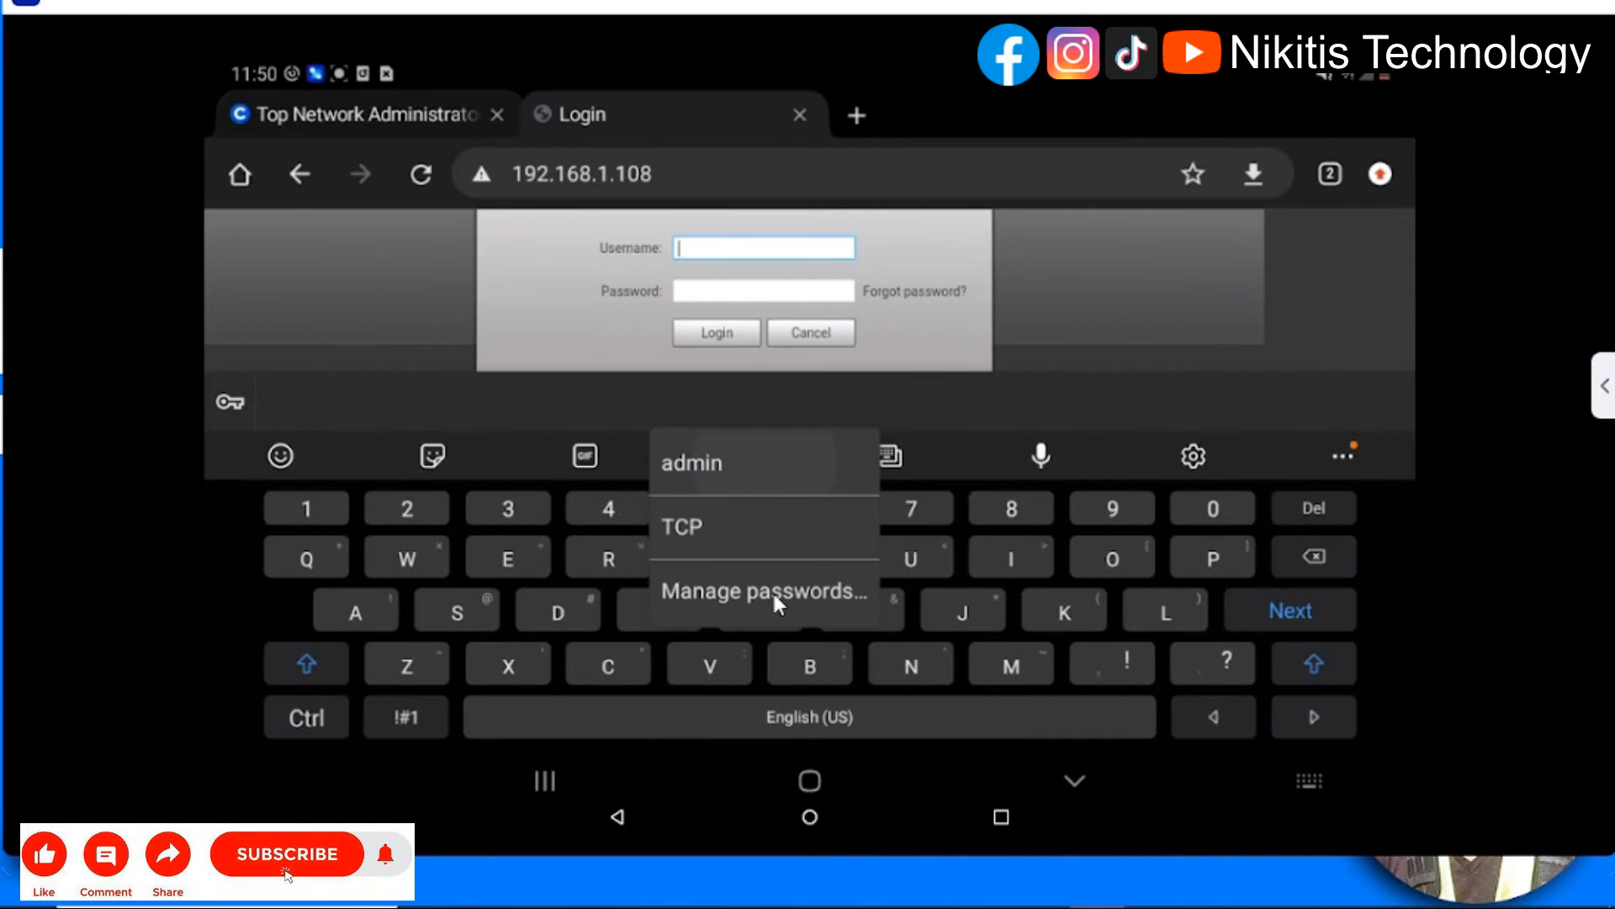
- Fill the login form with the saved admin username and its password
left_click(692, 462)
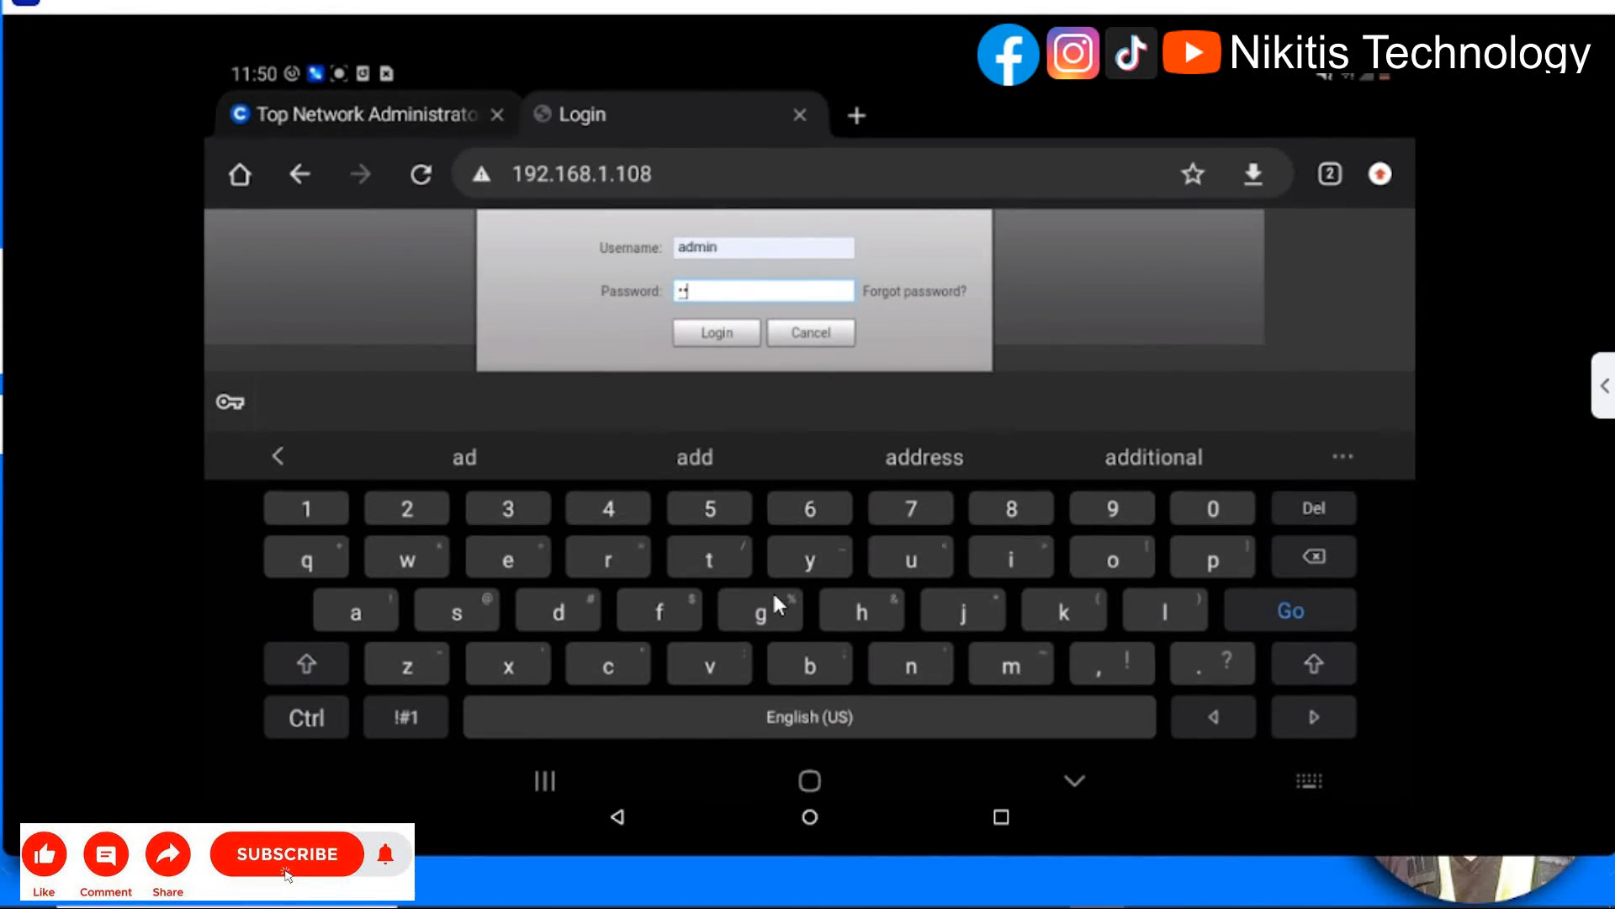
type("min")
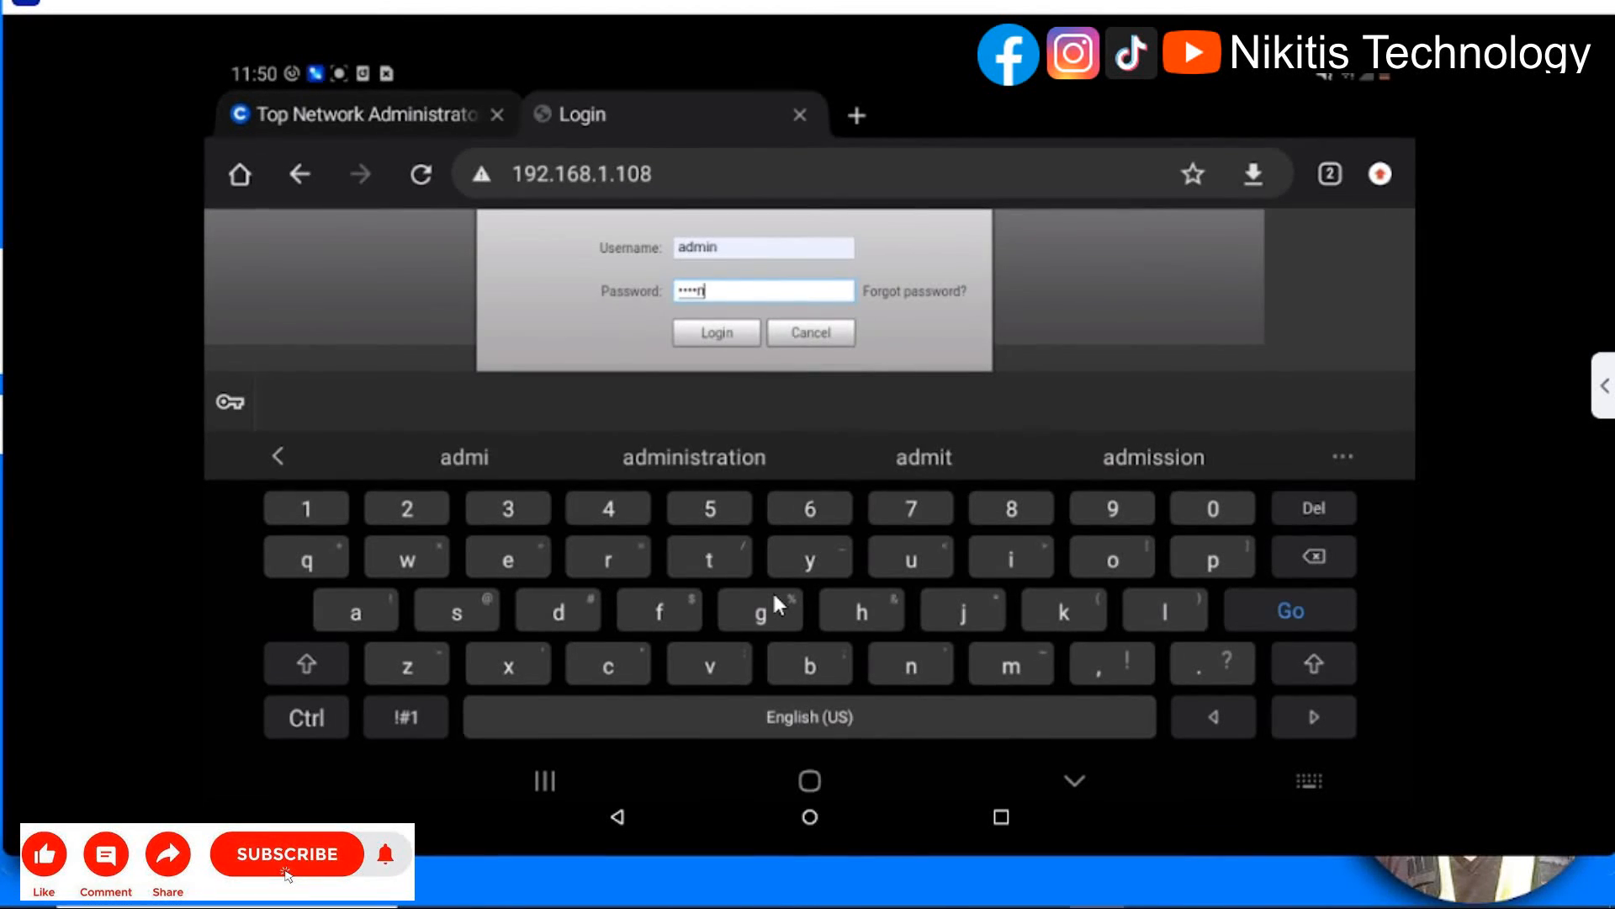
type("555")
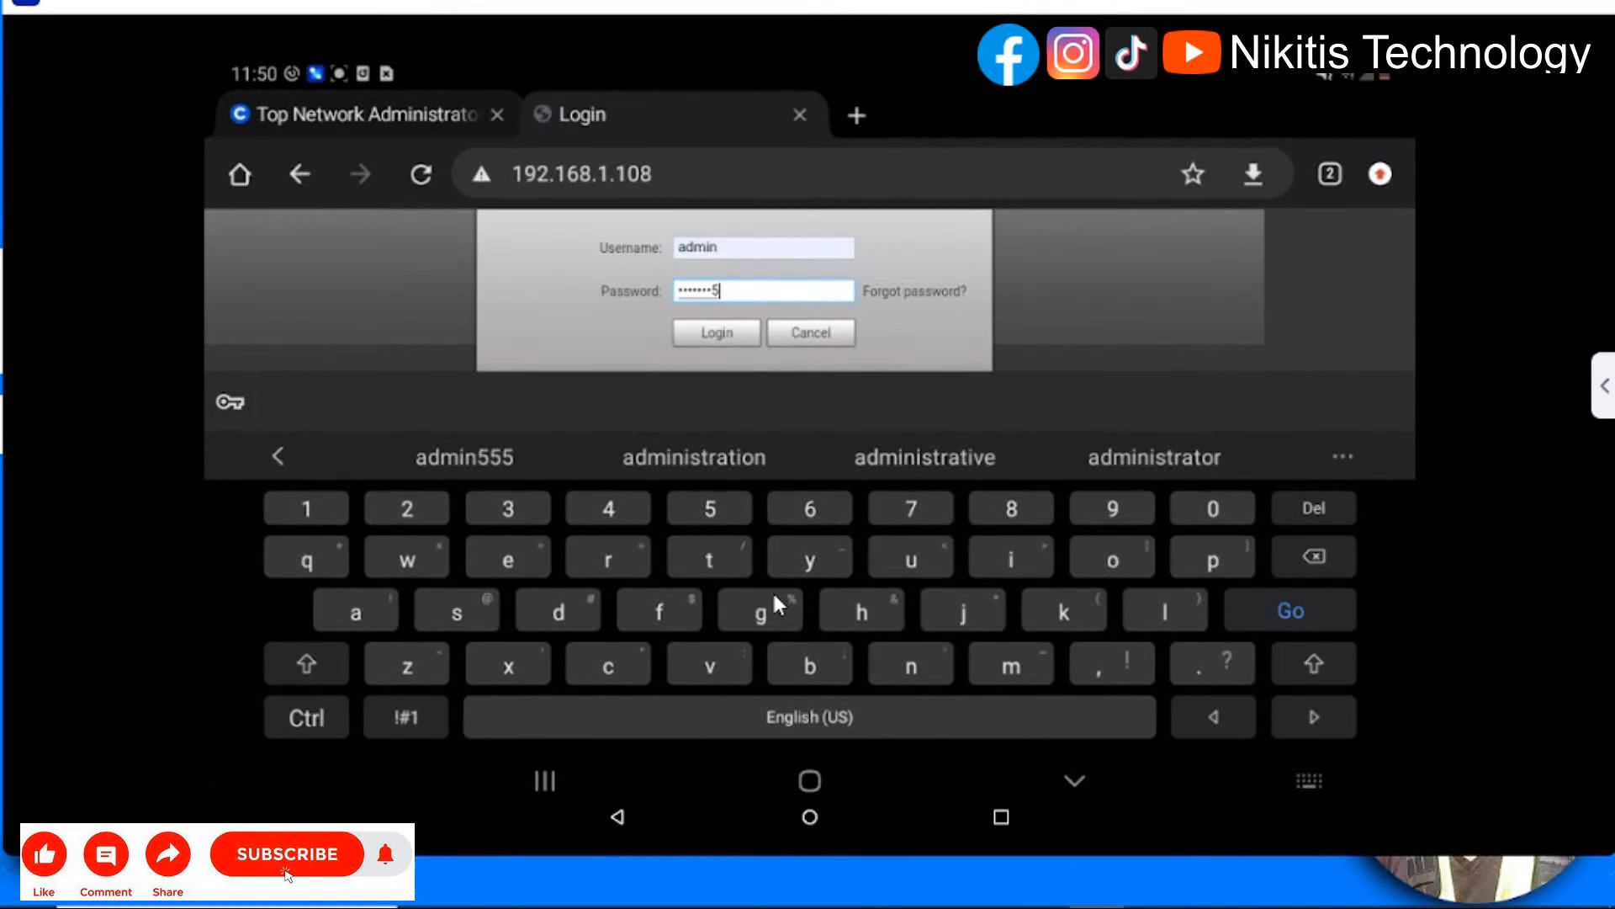
key("Escape")
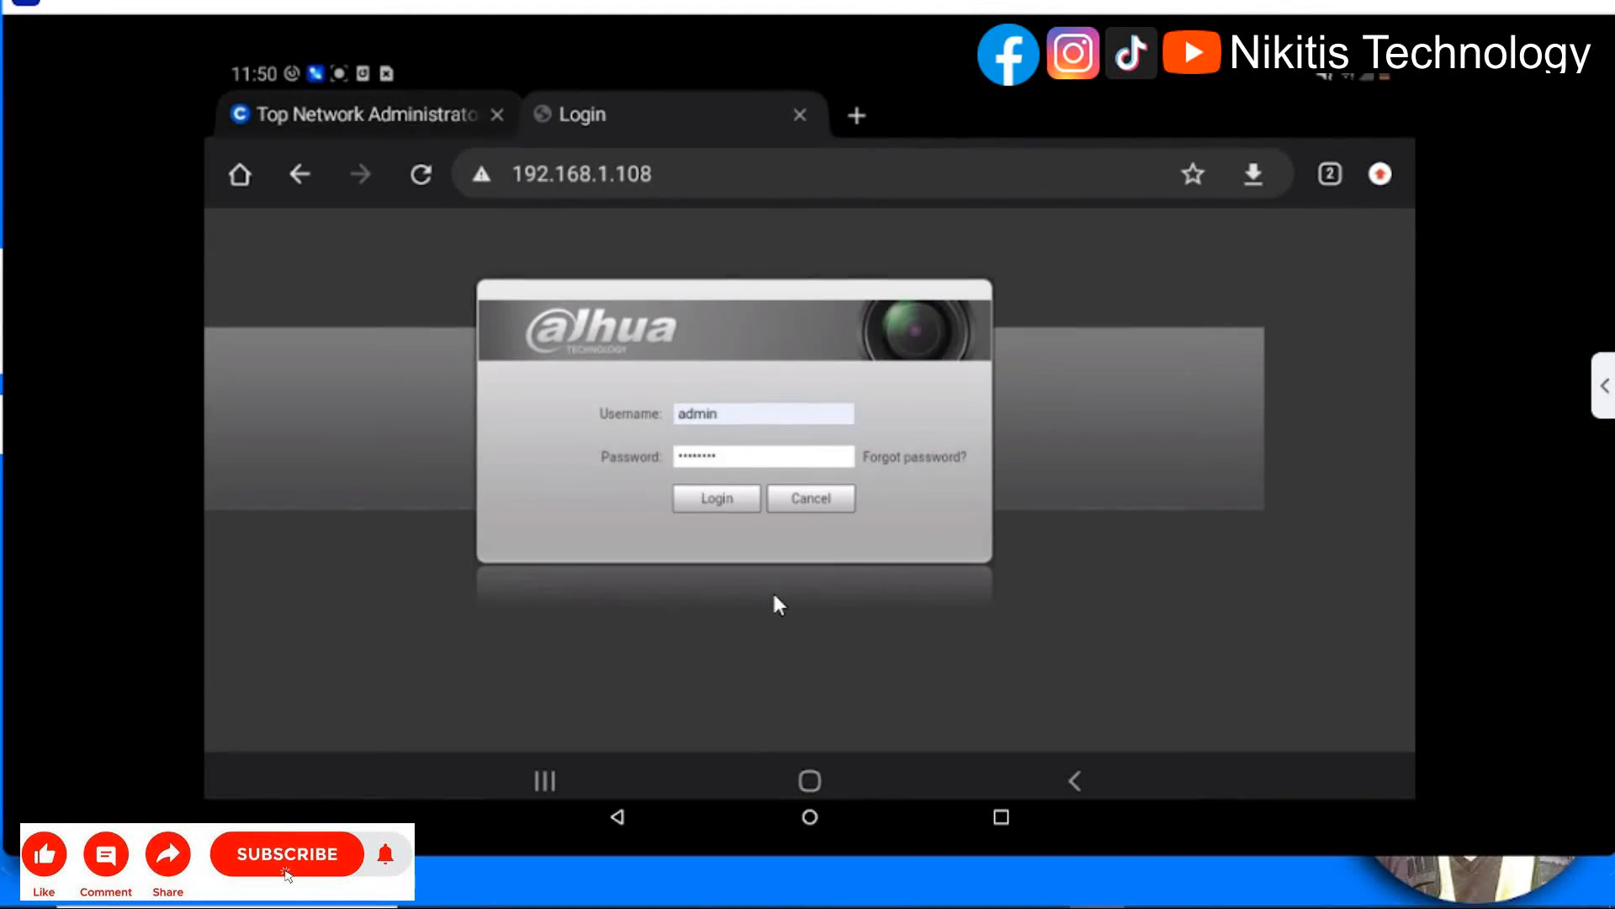
- Log in to the camera as admin to reach Live view
key("Return")
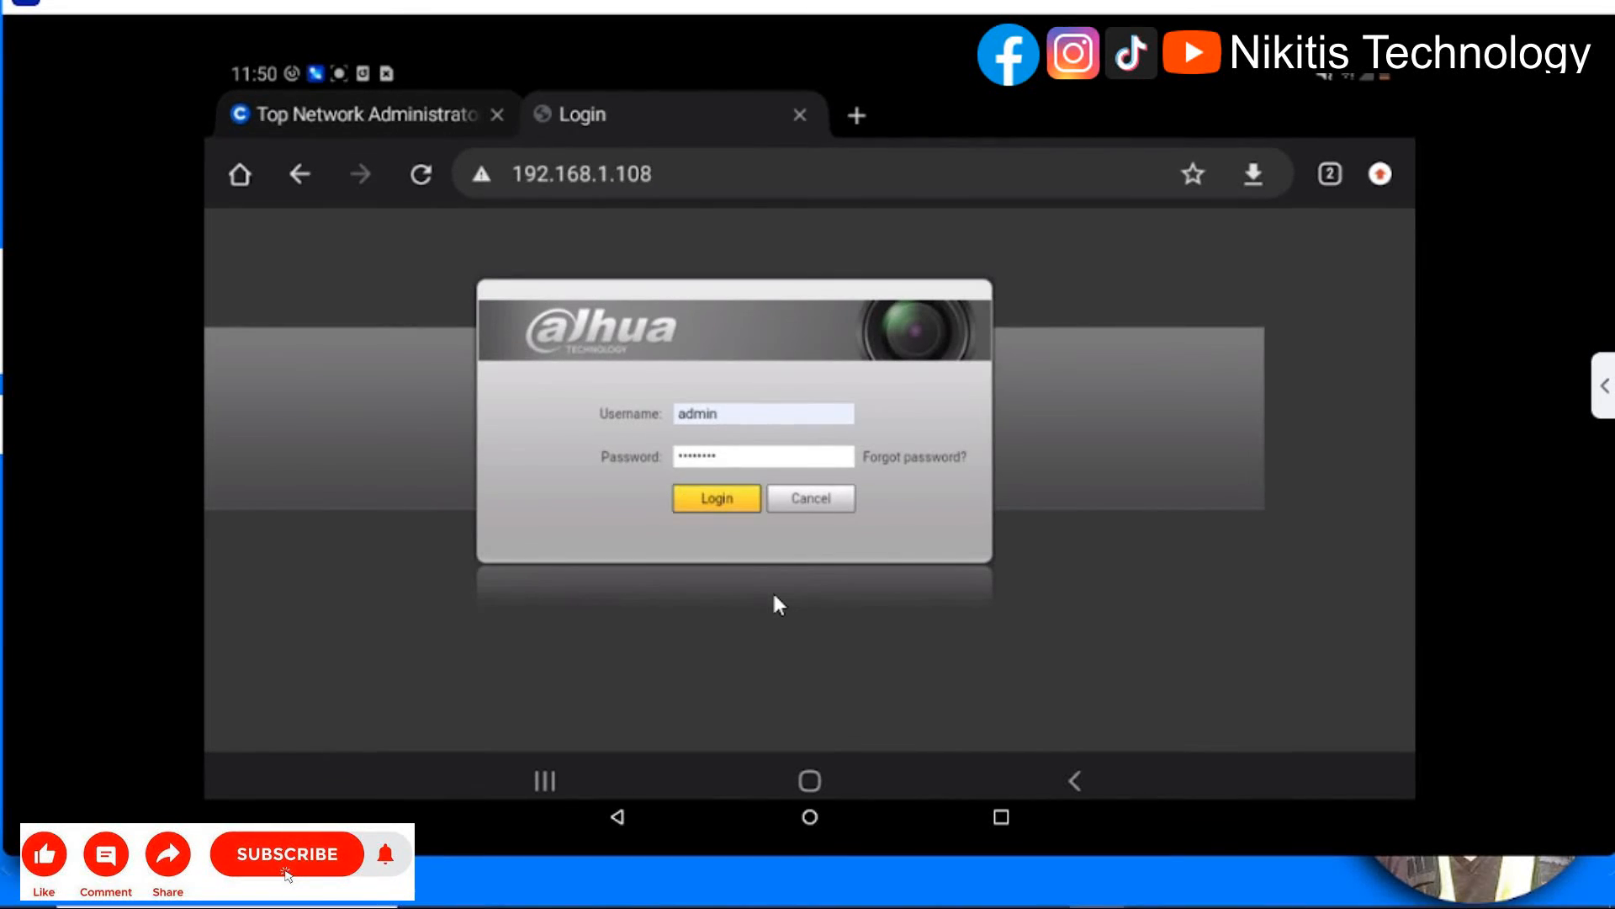